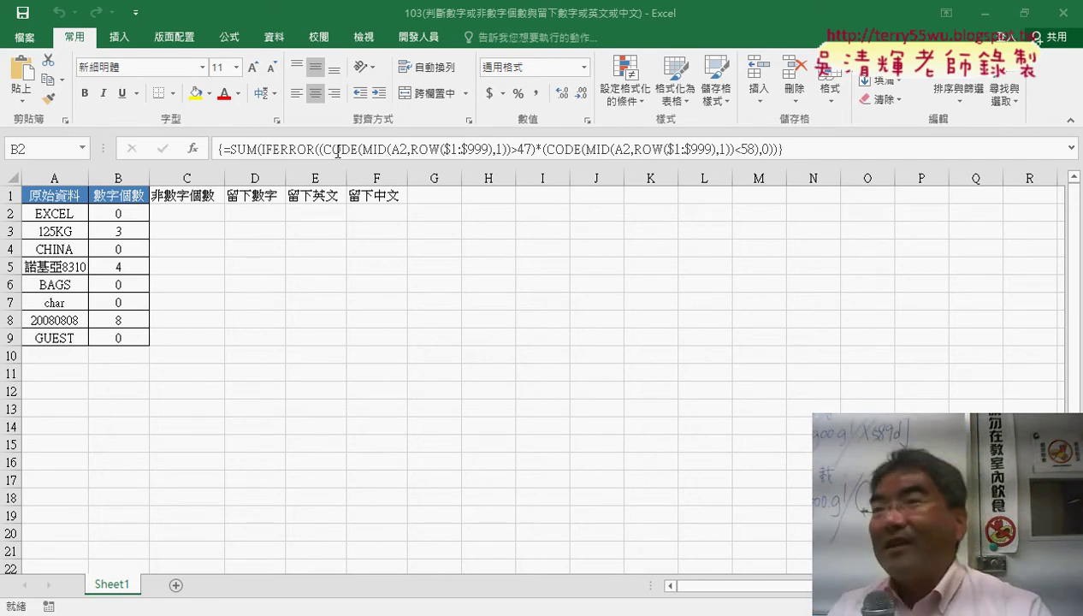
# - Re-enter B2's digit-count formula as an array formula, then open the macro-enabled 103 workbook
pyautogui.click(255, 149)
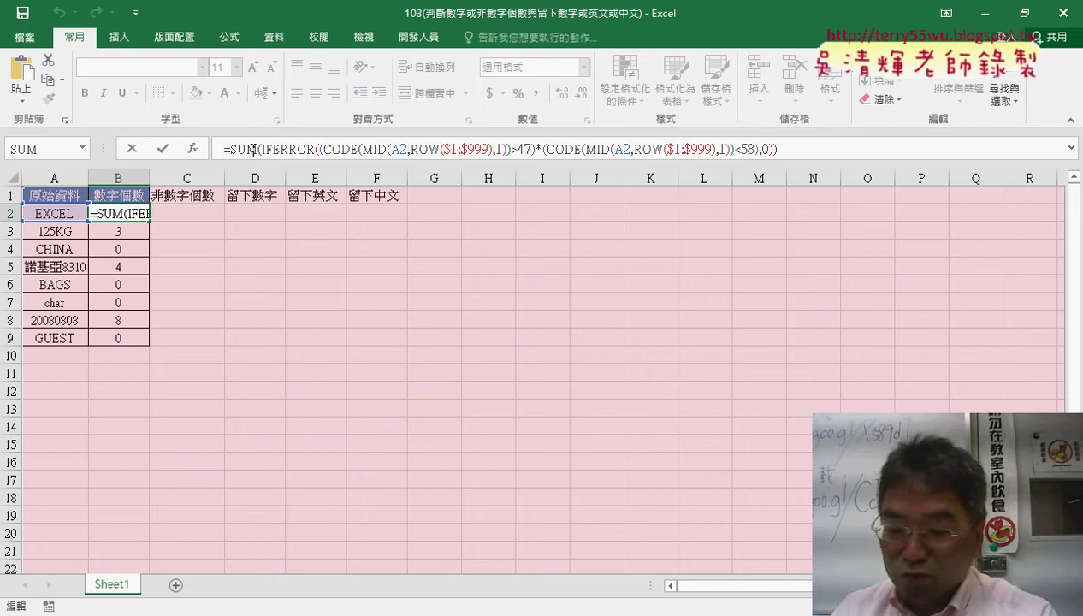
pyautogui.hotkey('ctrl', 'shift', 'Return')
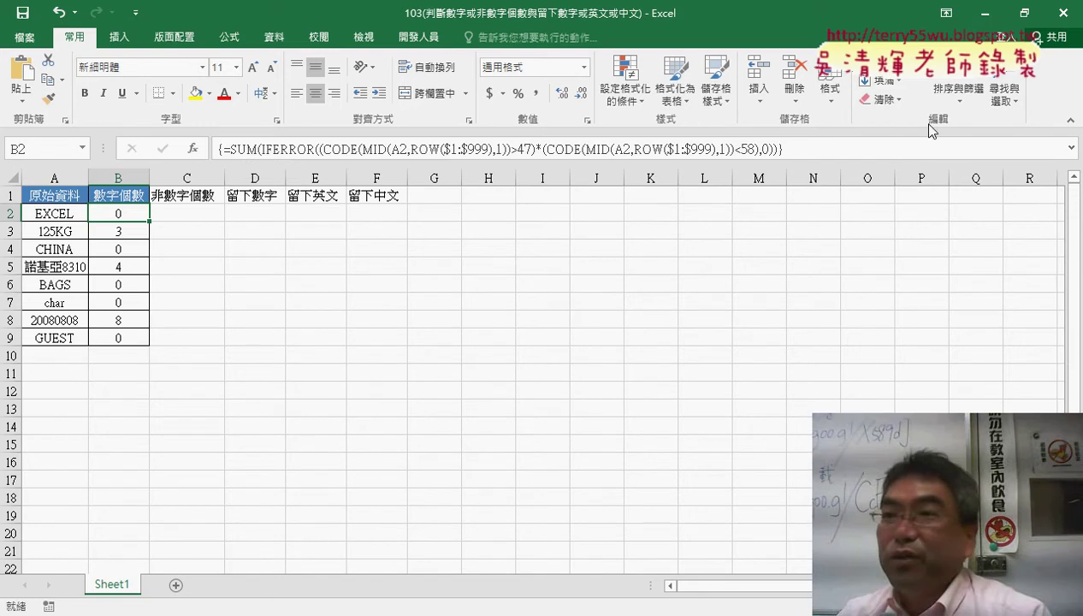
pyautogui.click(988, 13)
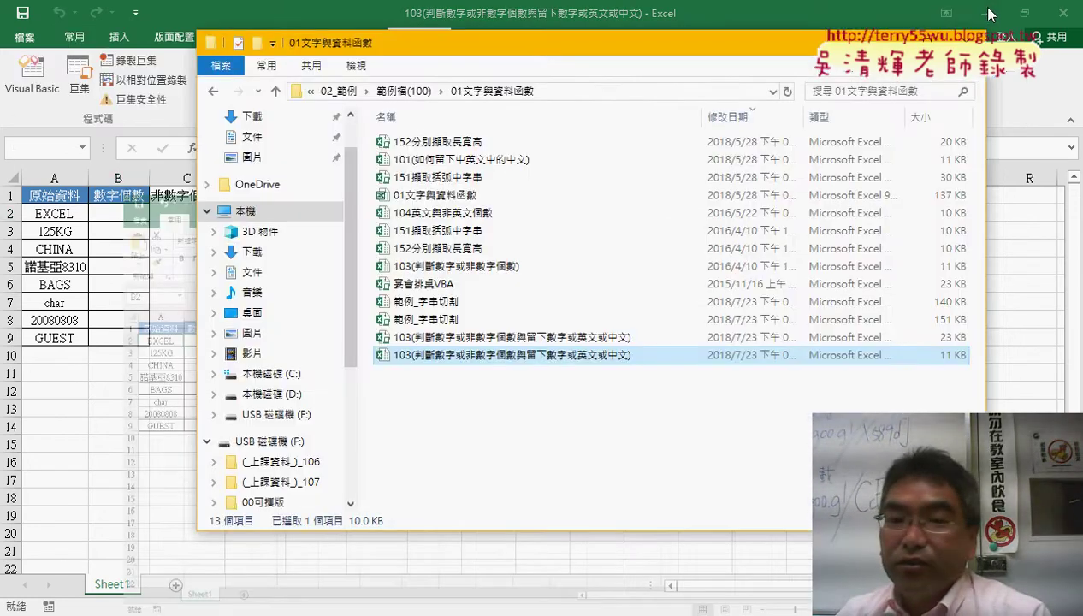
pyautogui.click(133, 437)
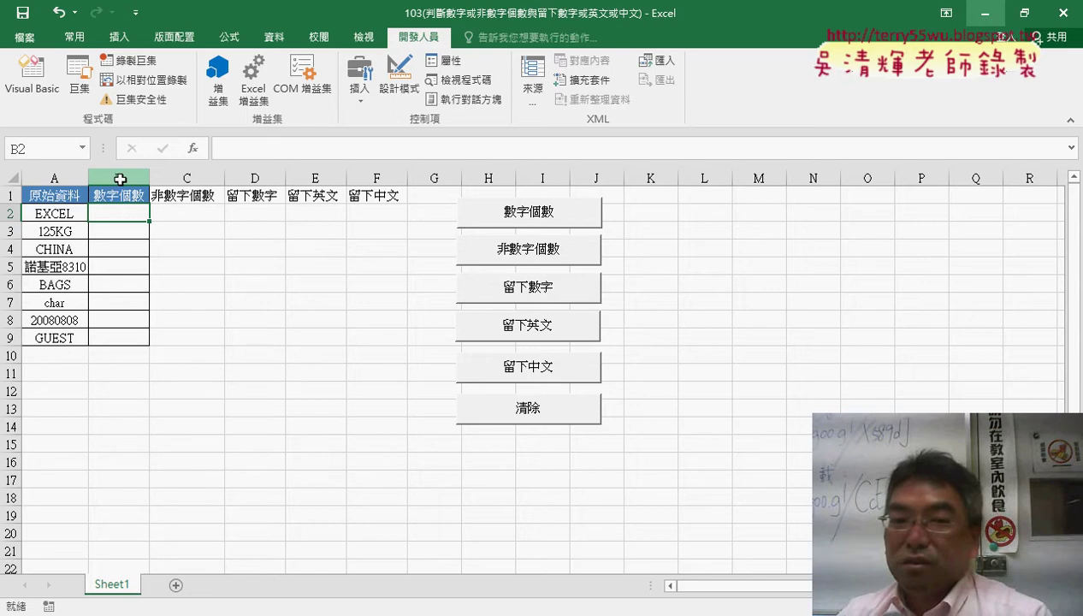
pyautogui.click(119, 179)
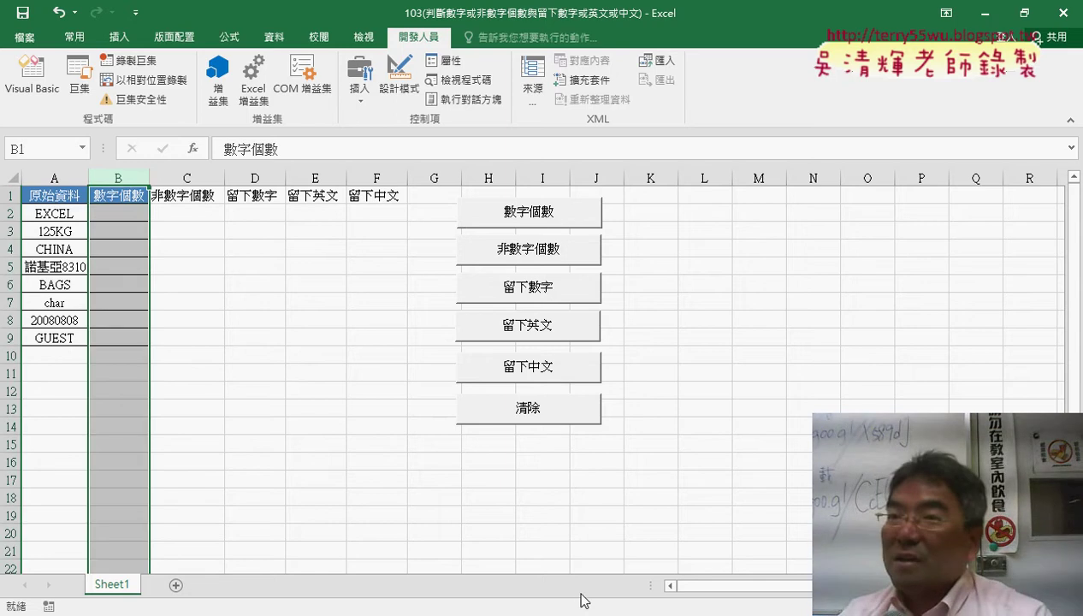
pyautogui.click(697, 512)
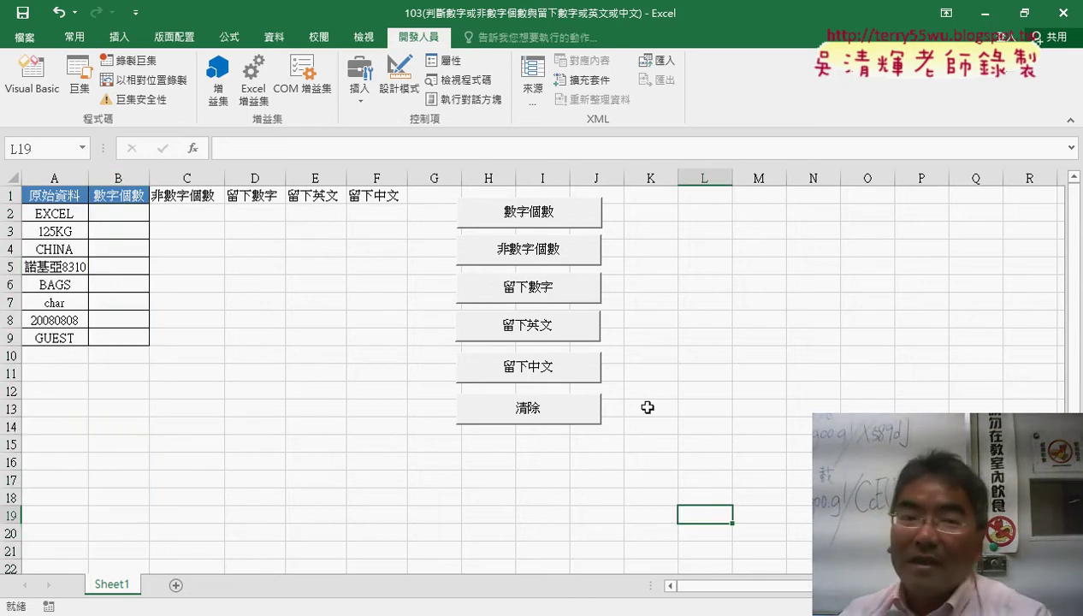
pyautogui.moveTo(58, 228); pyautogui.dragTo(55, 354)
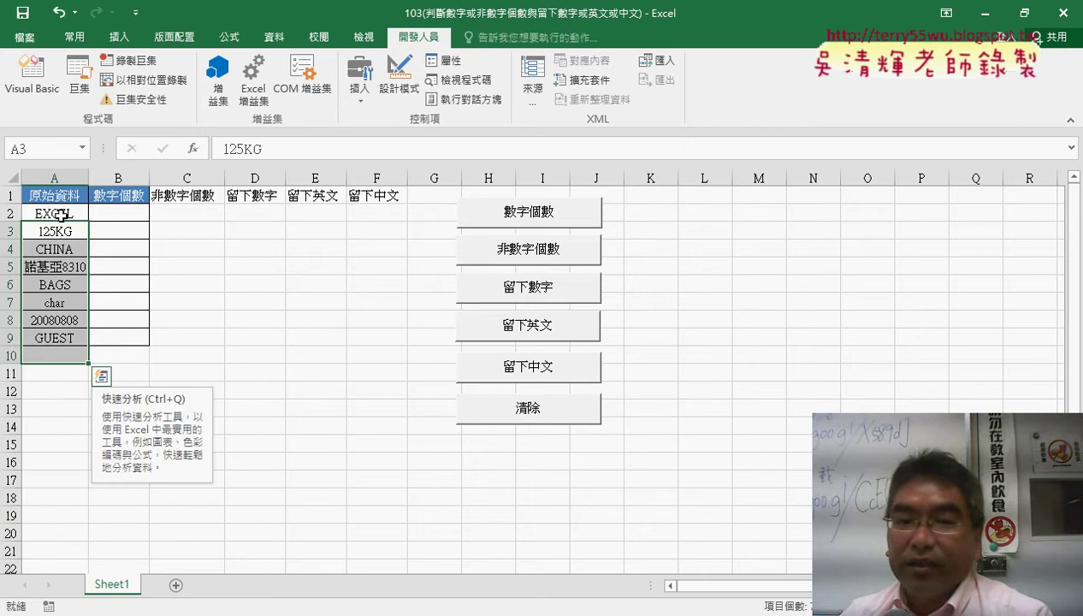
pyautogui.moveTo(60, 213); pyautogui.dragTo(53, 338)
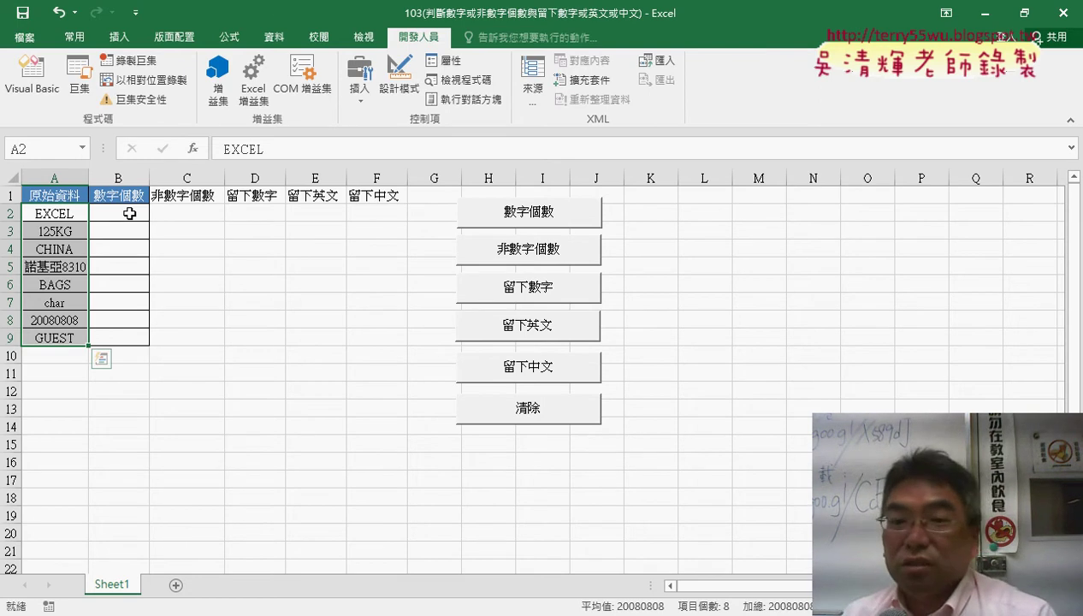
pyautogui.moveTo(41, 216); pyautogui.dragTo(65, 337)
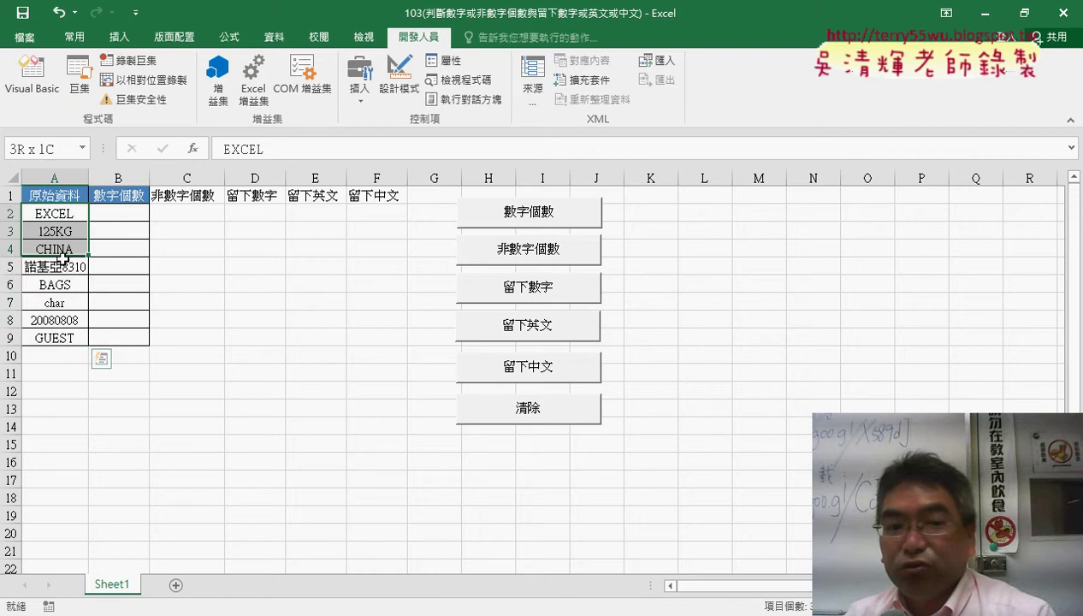
pyautogui.click(121, 208)
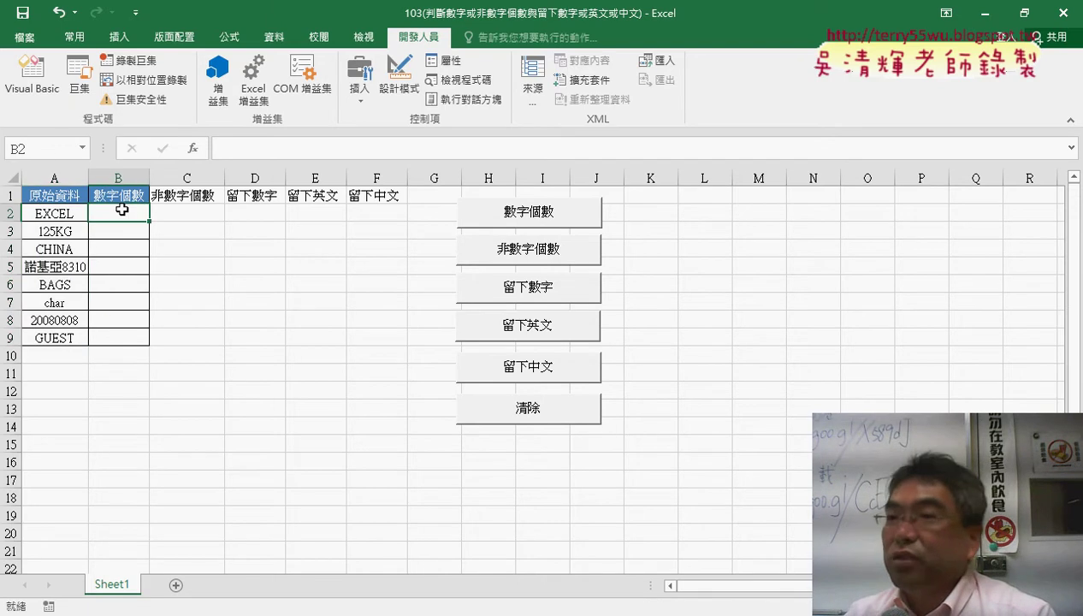
pyautogui.moveTo(124, 210); pyautogui.dragTo(124, 336)
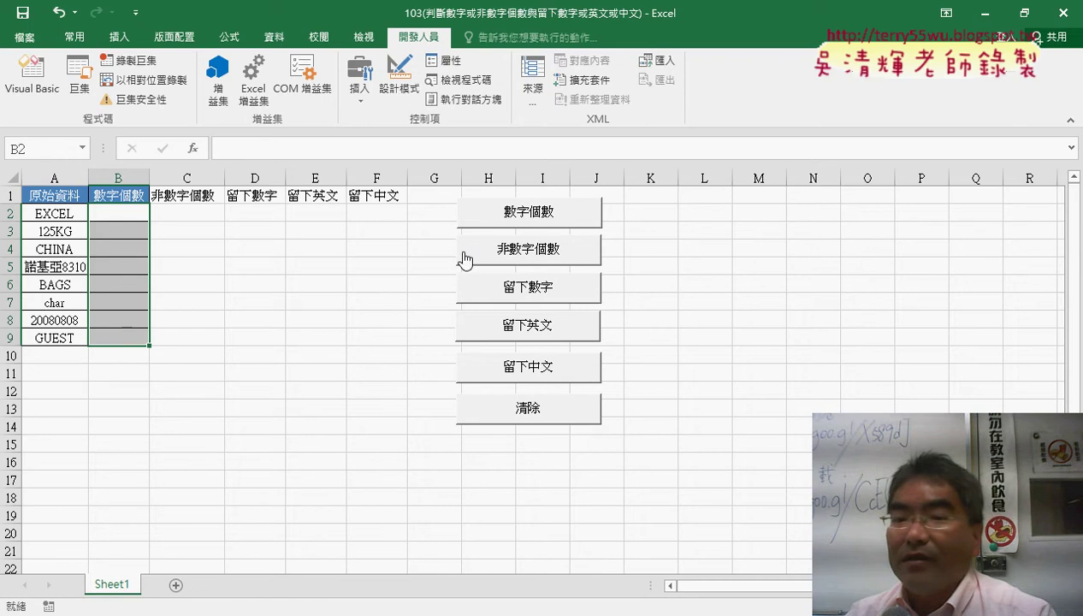
# - Run the 數字個數 macro and check the digit counts 0, 3, 0, 4, 0, 0, 8, 0 in B2:B9
pyautogui.click(526, 214)
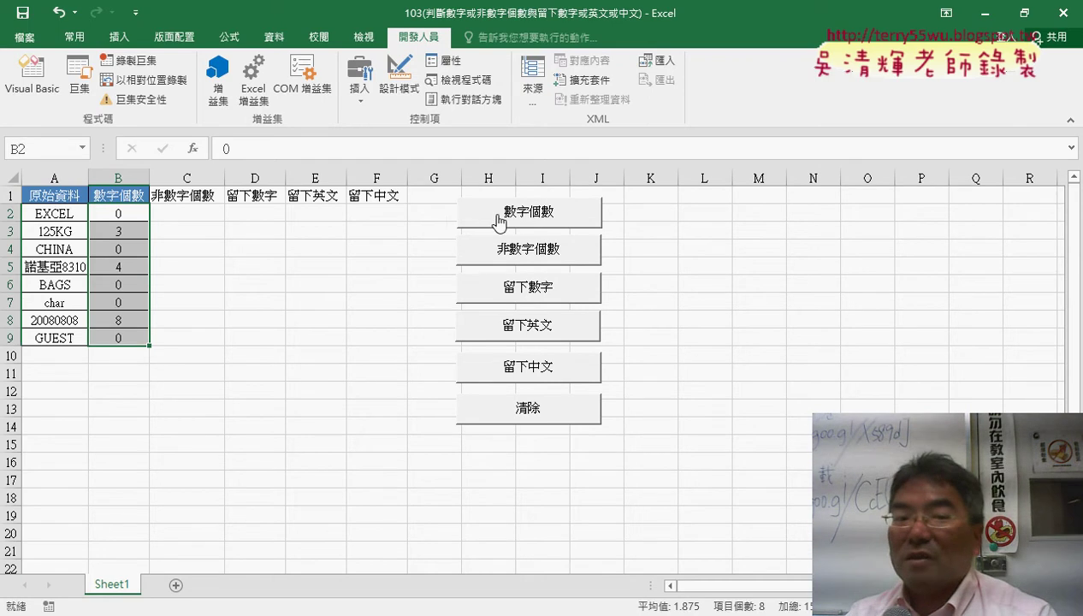
pyautogui.click(60, 216)
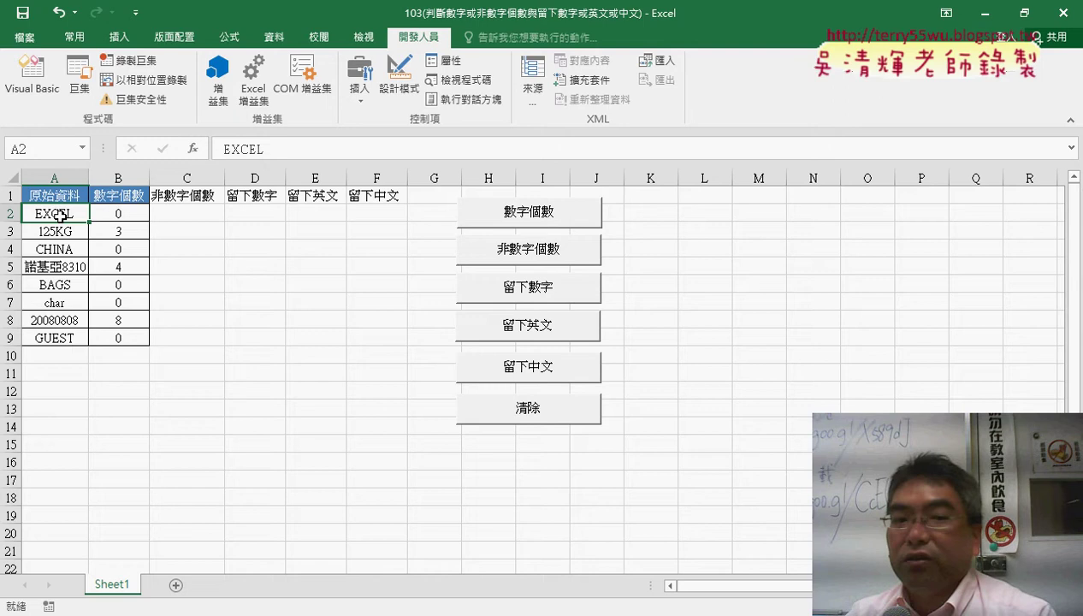
pyautogui.click(118, 214)
pyautogui.click(64, 231)
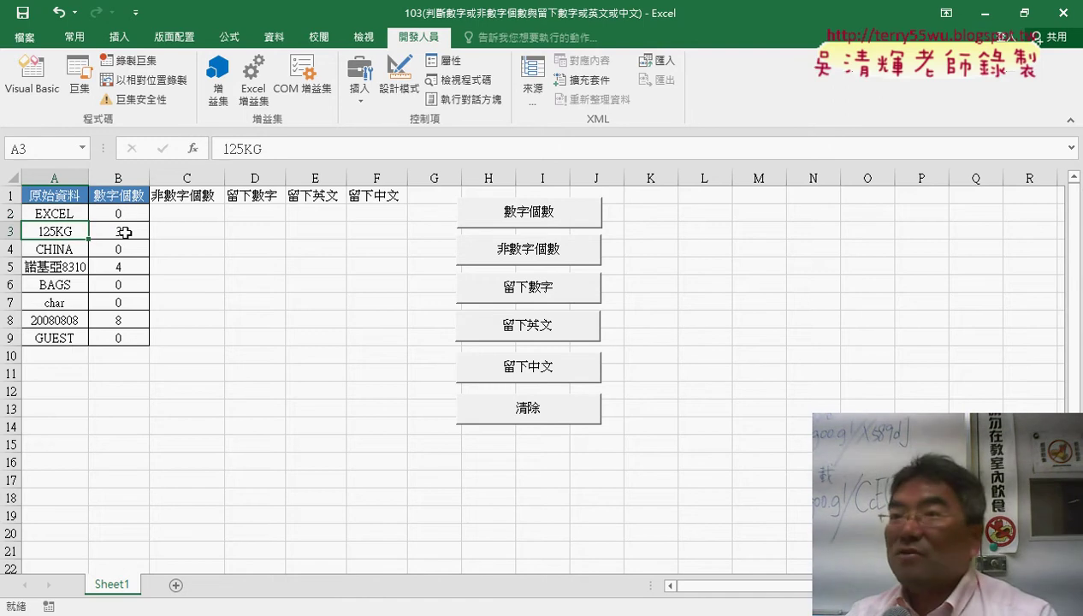
pyautogui.click(119, 231)
pyautogui.click(73, 248)
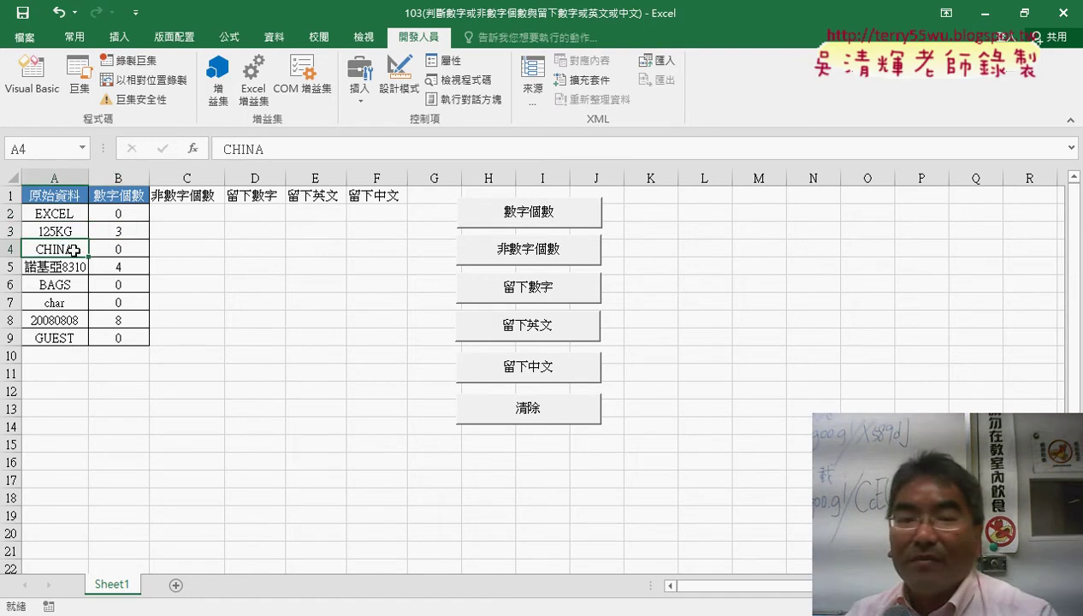
pyautogui.click(136, 247)
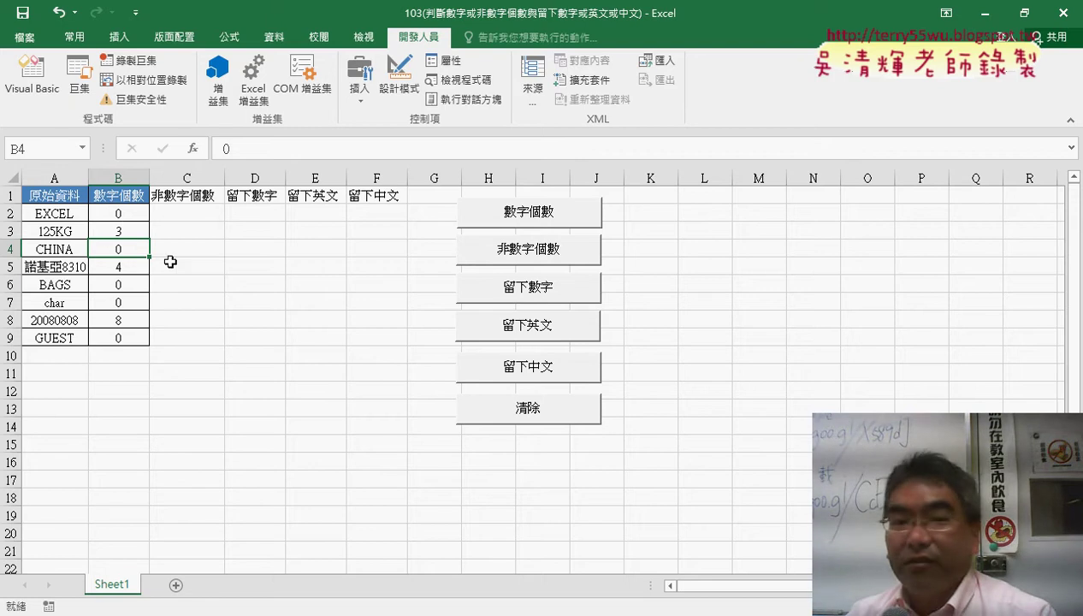
pyautogui.moveTo(124, 213); pyautogui.dragTo(136, 328)
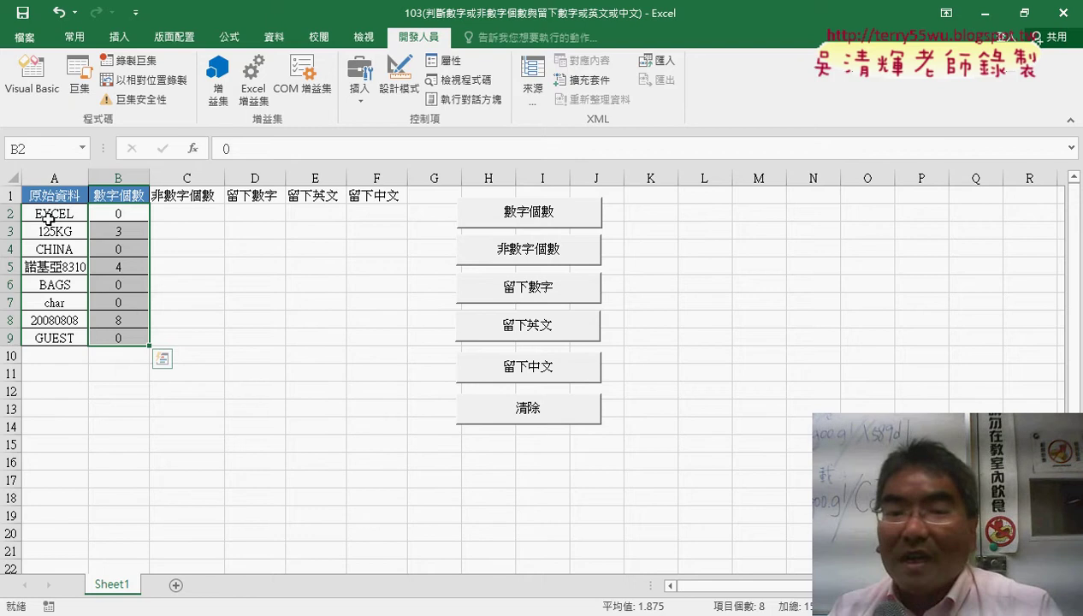
# - Run the 非數字個數 macro from C2 to get non-digit counts 5, 2, 5, 3, 4, 4, 0, 5
pyautogui.click(197, 218)
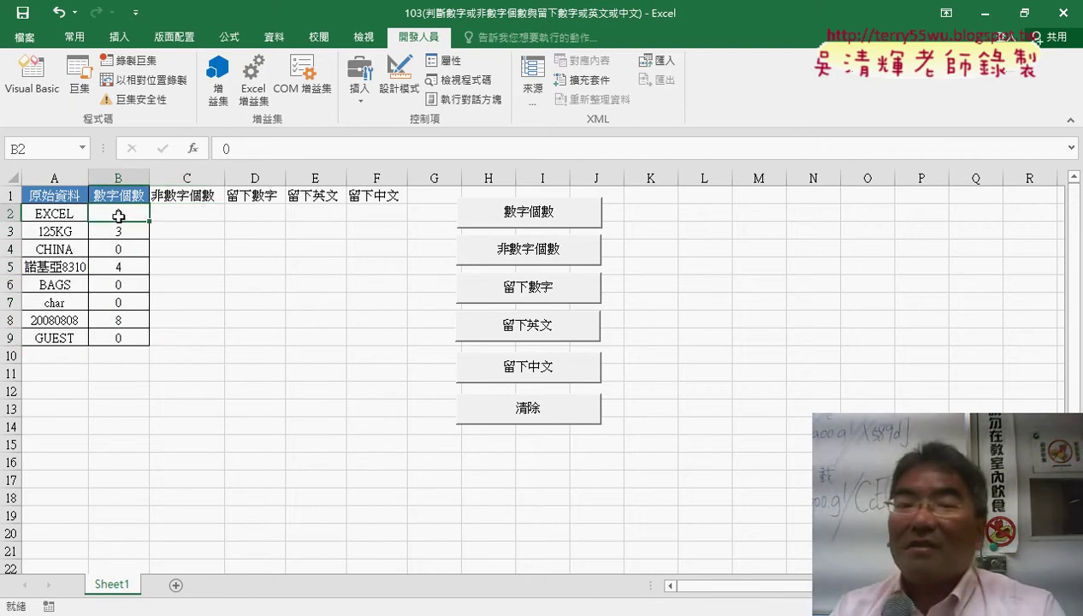
pyautogui.click(513, 254)
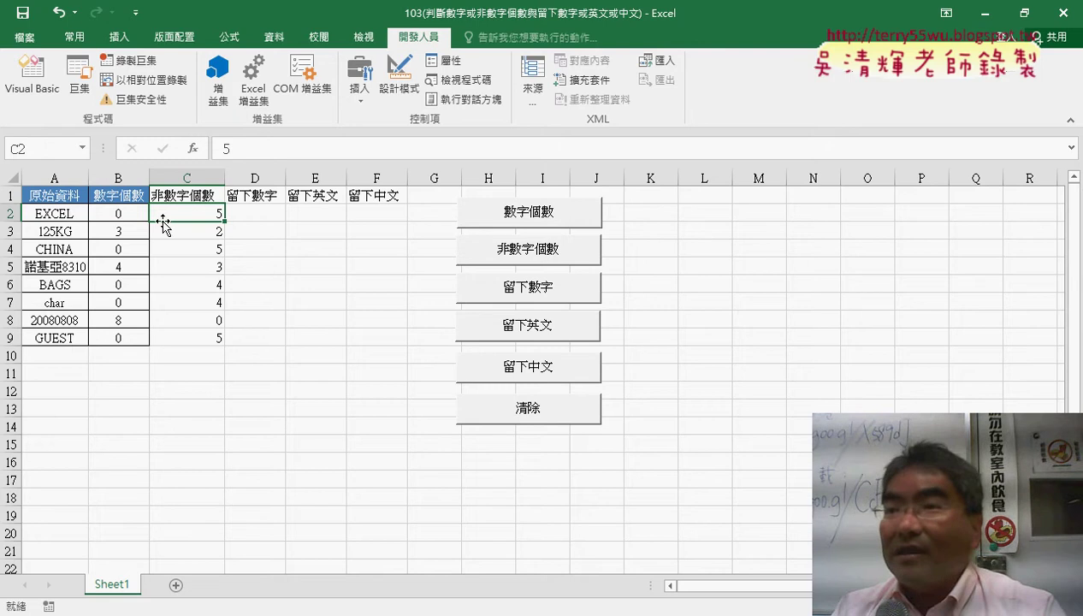
pyautogui.click(251, 213)
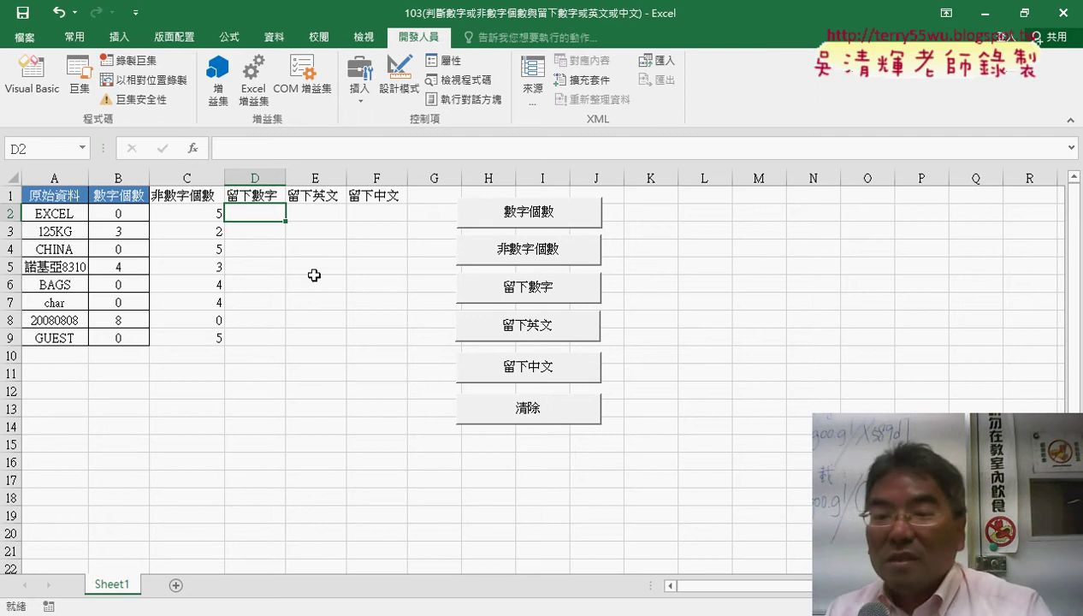
# - Run the 留下數字 macro and verify the kept digits 125, 8310 and 20080808 in column D
pyautogui.click(537, 292)
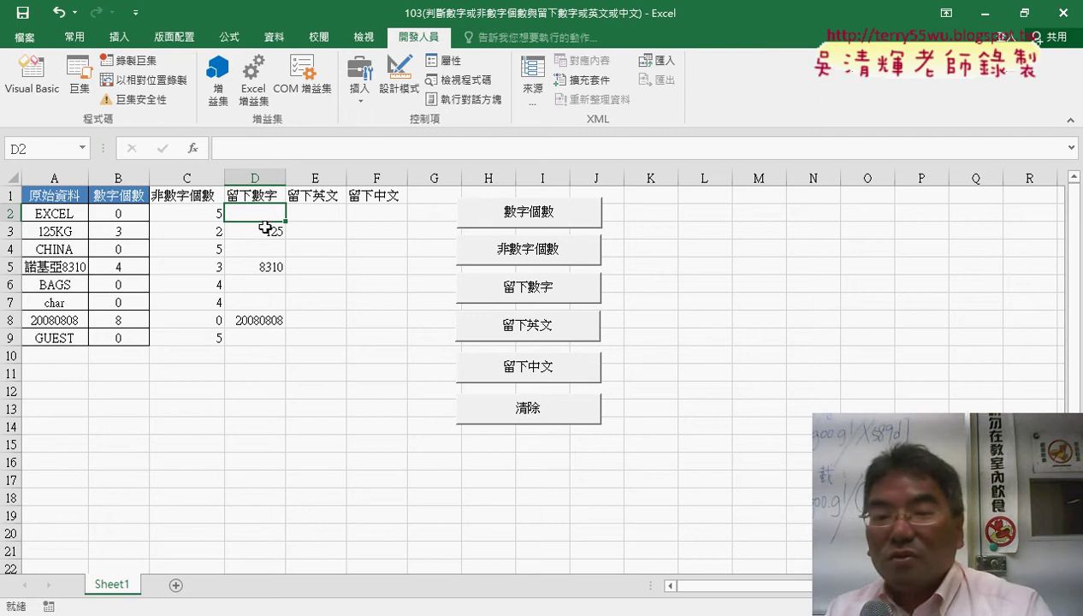
pyautogui.click(282, 232)
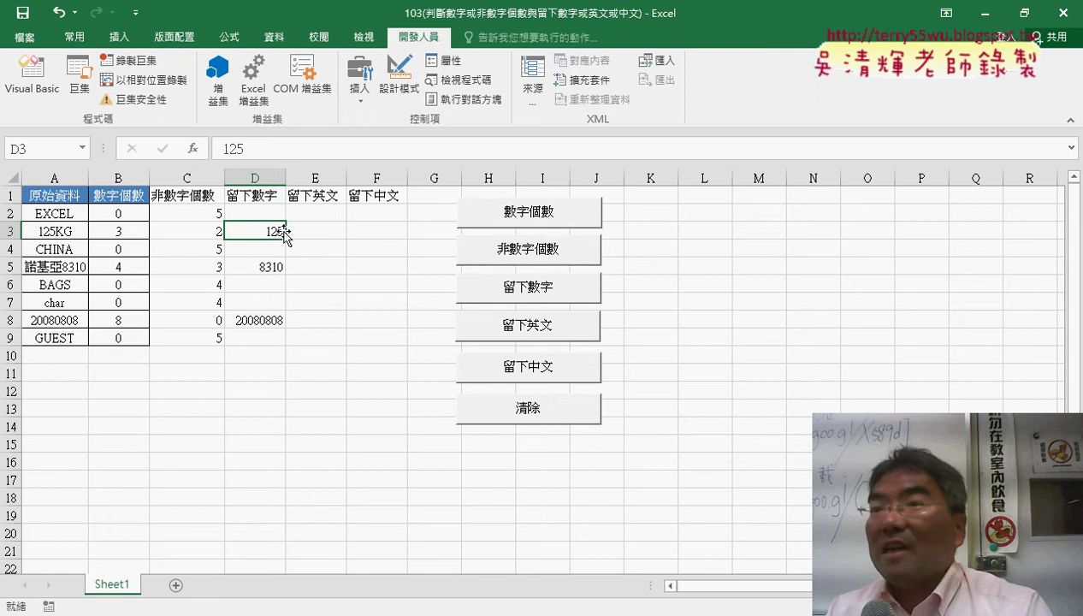
pyautogui.click(268, 271)
pyautogui.click(281, 323)
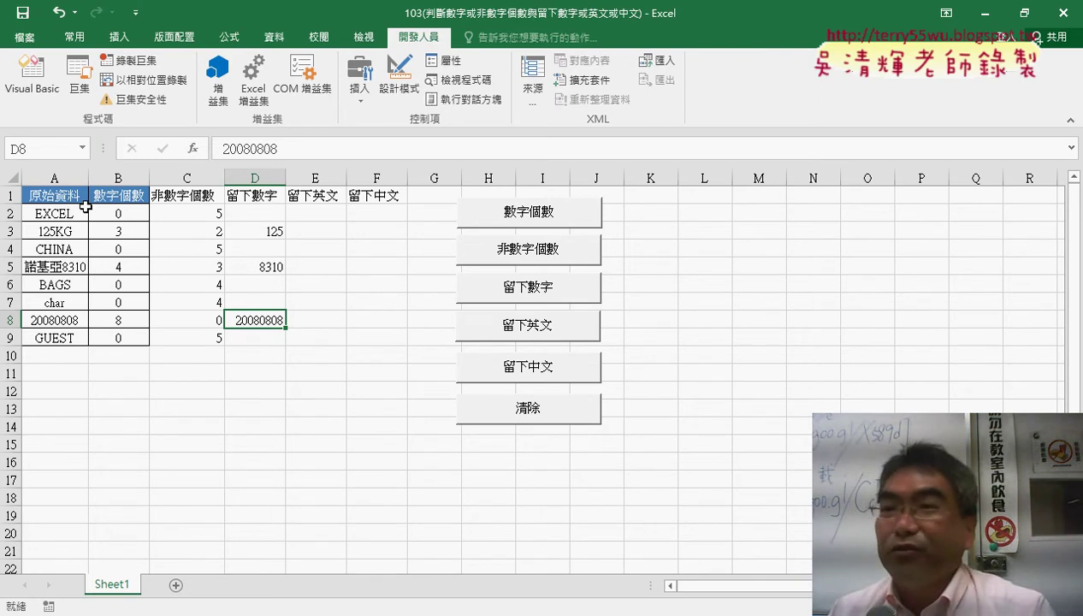
# - Run the 留下英文 macro and review the letters EXCEL, KG, CHINA, BAGS, char, GUEST in E2:E9
pyautogui.click(62, 247)
pyautogui.doubleClick(64, 249)
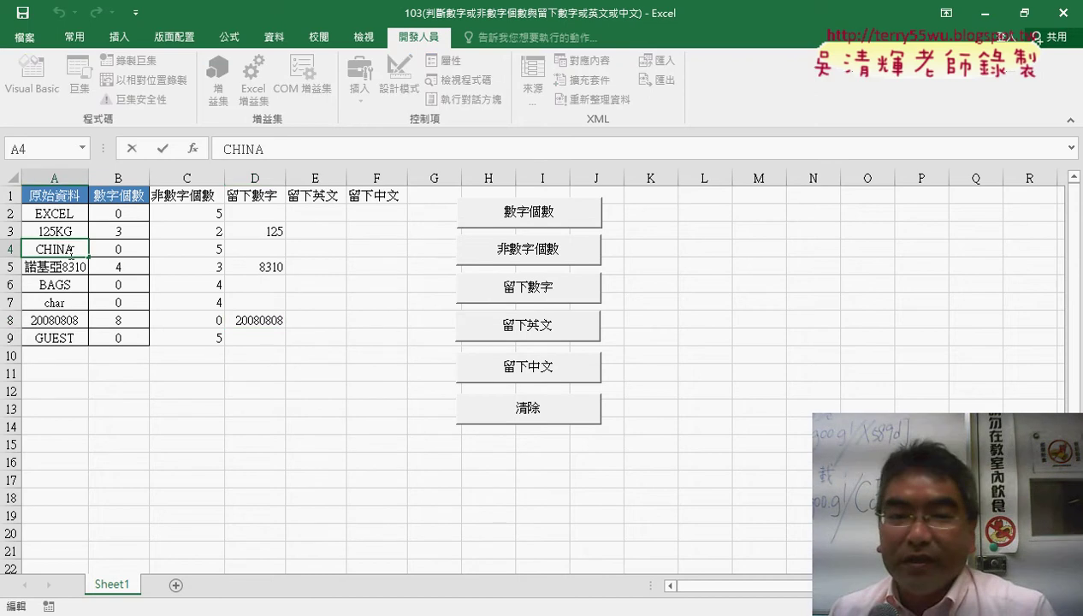
pyautogui.doubleClick(71, 252)
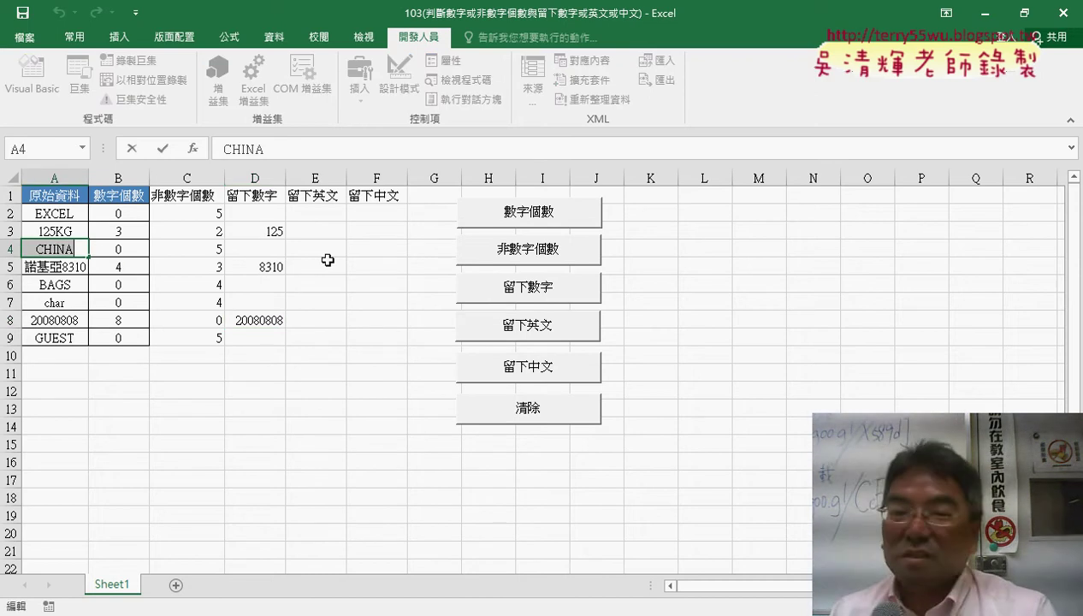
pyautogui.click(382, 272)
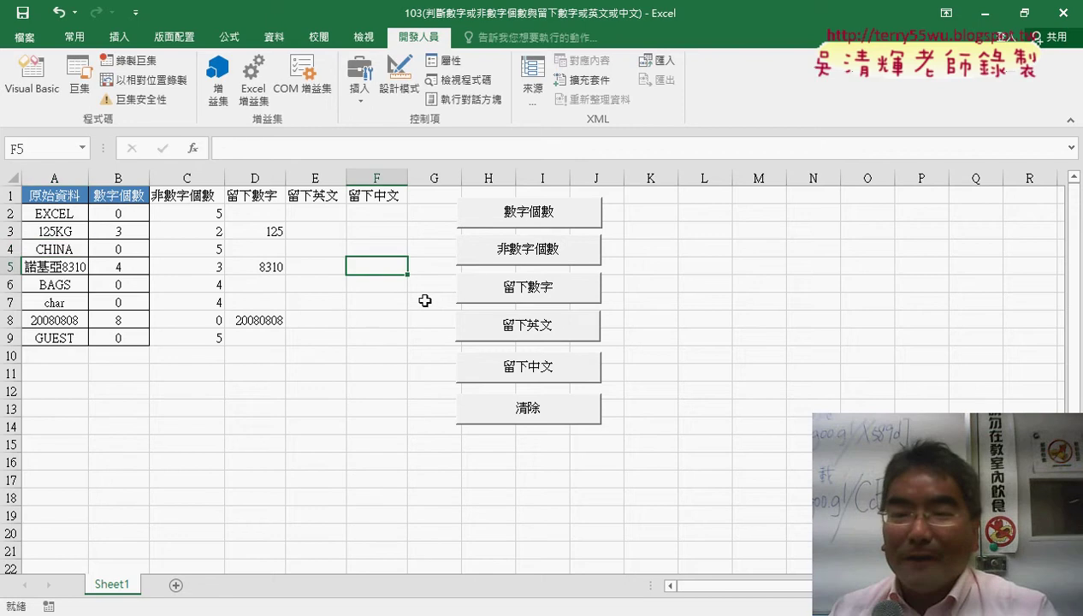
pyautogui.click(547, 329)
pyautogui.moveTo(313, 214); pyautogui.dragTo(318, 338)
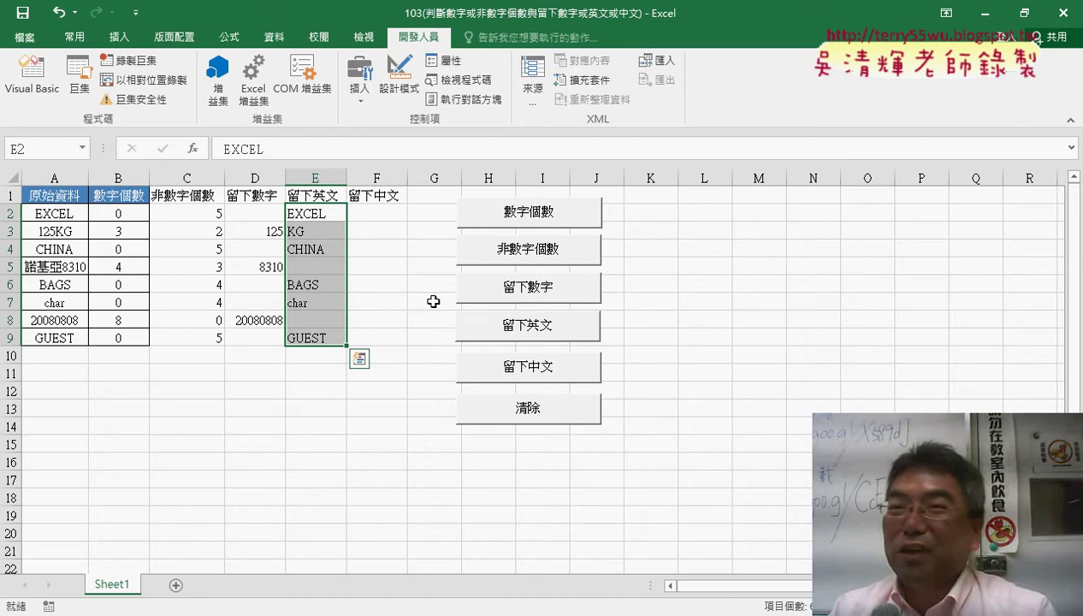
pyautogui.click(434, 301)
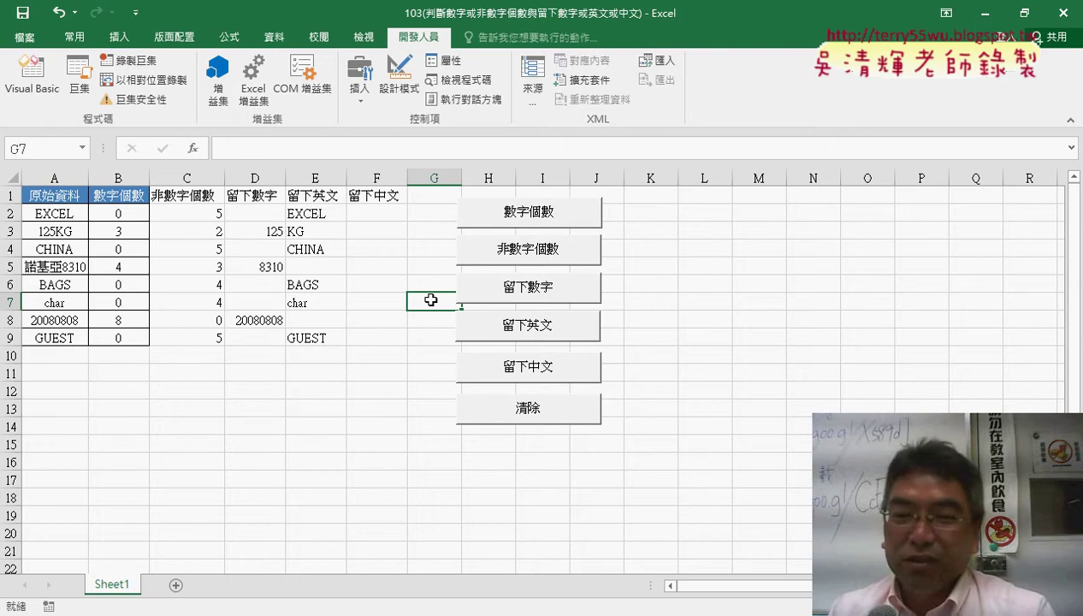
# - Extract 諾基亞 into column F with 留下中文, then clear B2:F9 with 清除
pyautogui.click(506, 368)
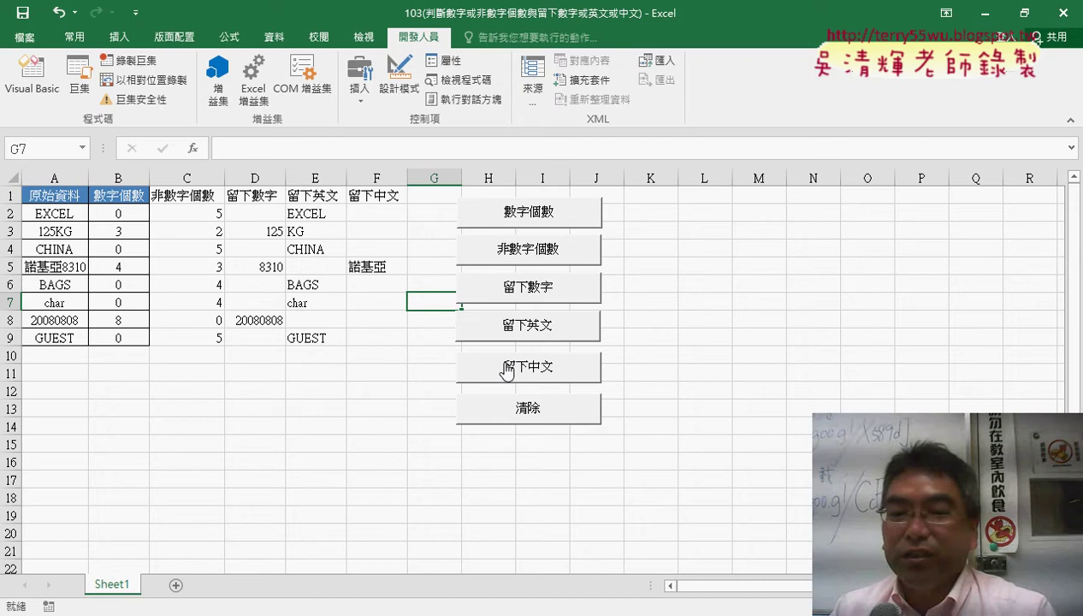
pyautogui.click(519, 409)
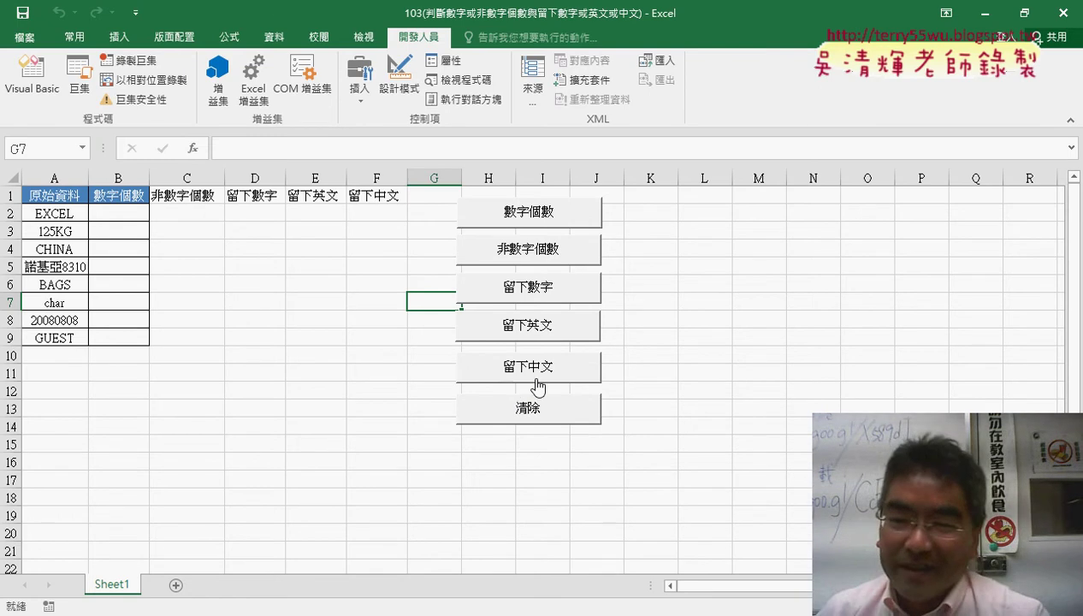
# - Open the VBA code assigned to the 數字個數 button through 指定巨集 and 編輯
pyautogui.click(697, 381)
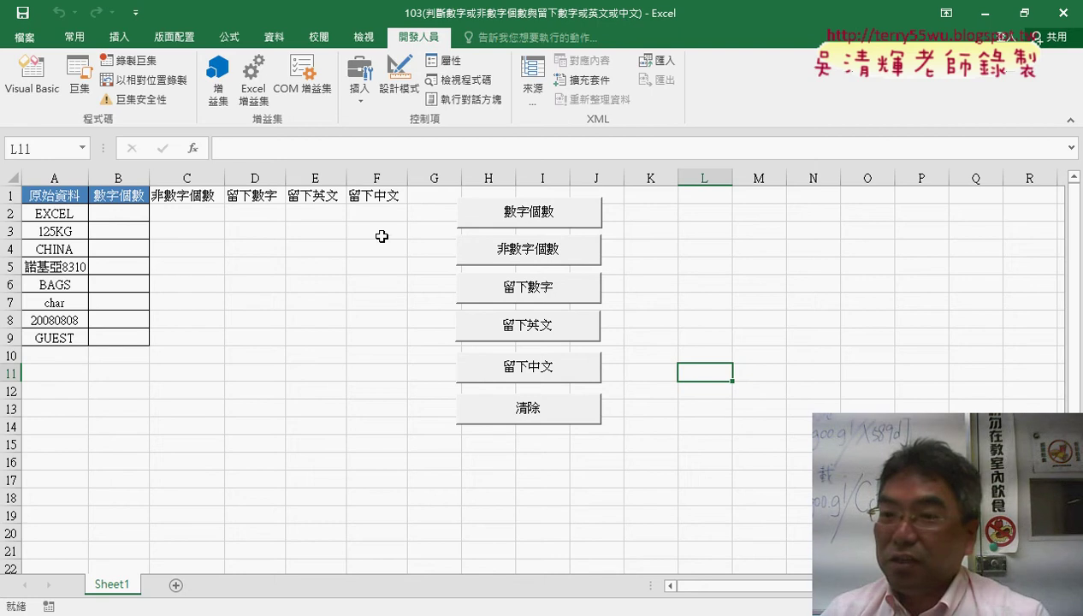
pyautogui.rightClick(524, 214)
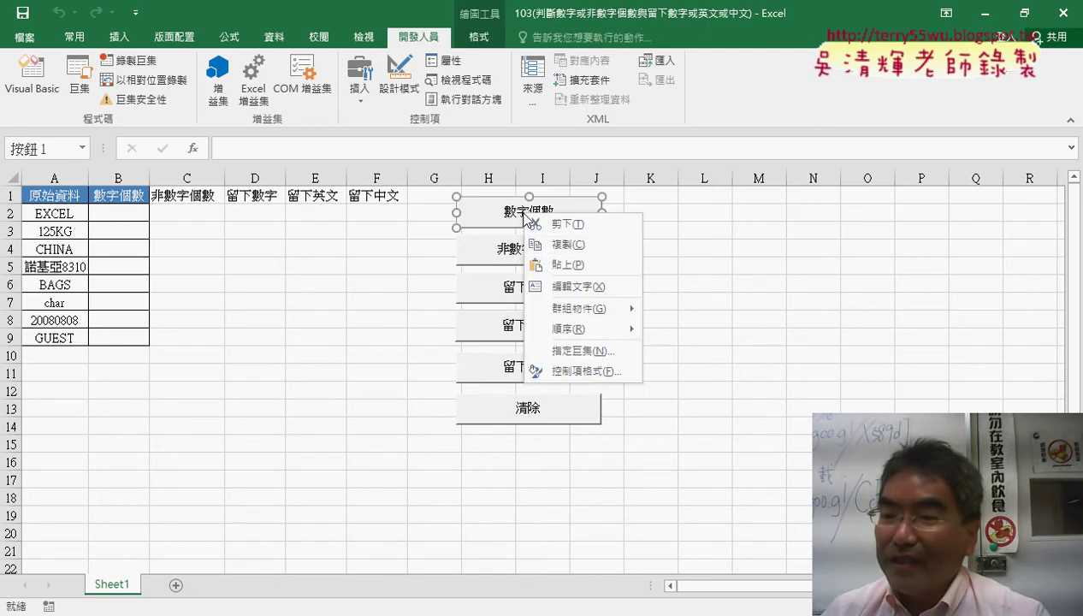
pyautogui.click(569, 351)
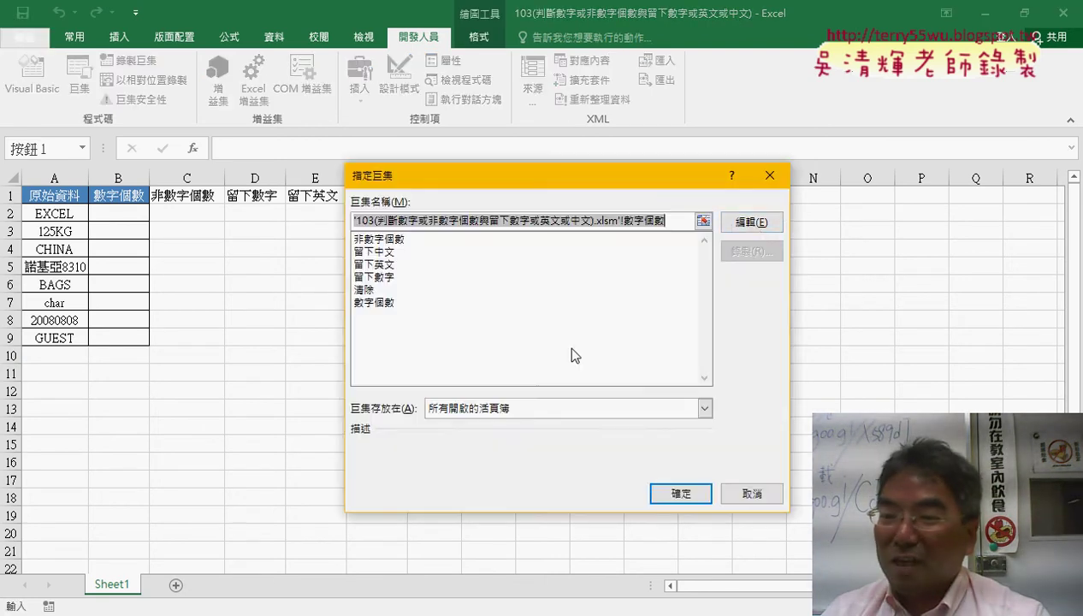
pyautogui.click(751, 222)
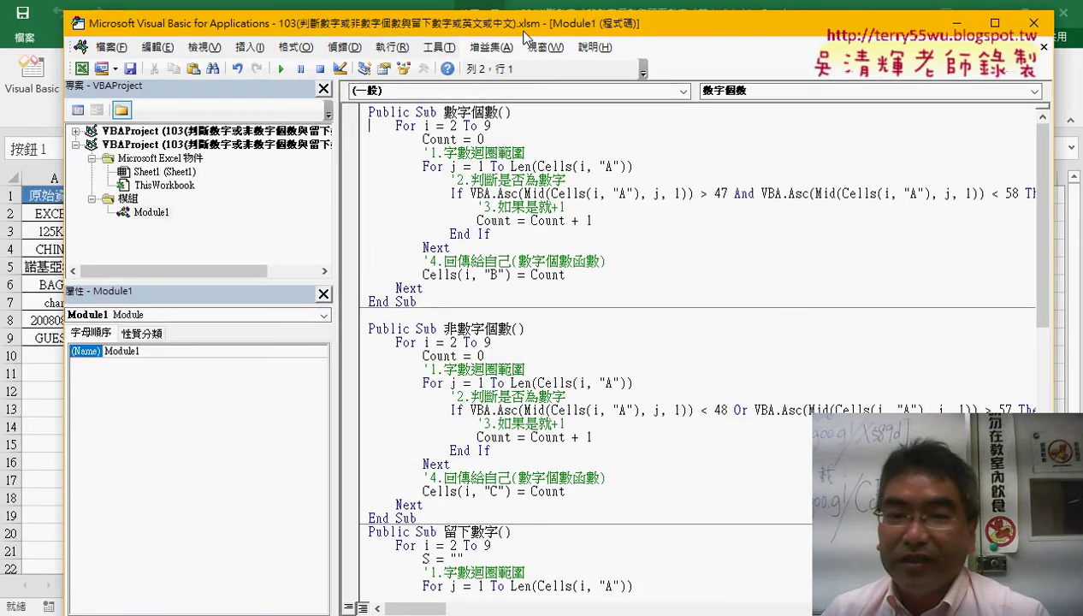
# - Highlight the For i loop over rows 2 to 9 and the For j loop up to Len(Cells(i, "A"))
pyautogui.moveTo(525, 32); pyautogui.dragTo(664, 40)
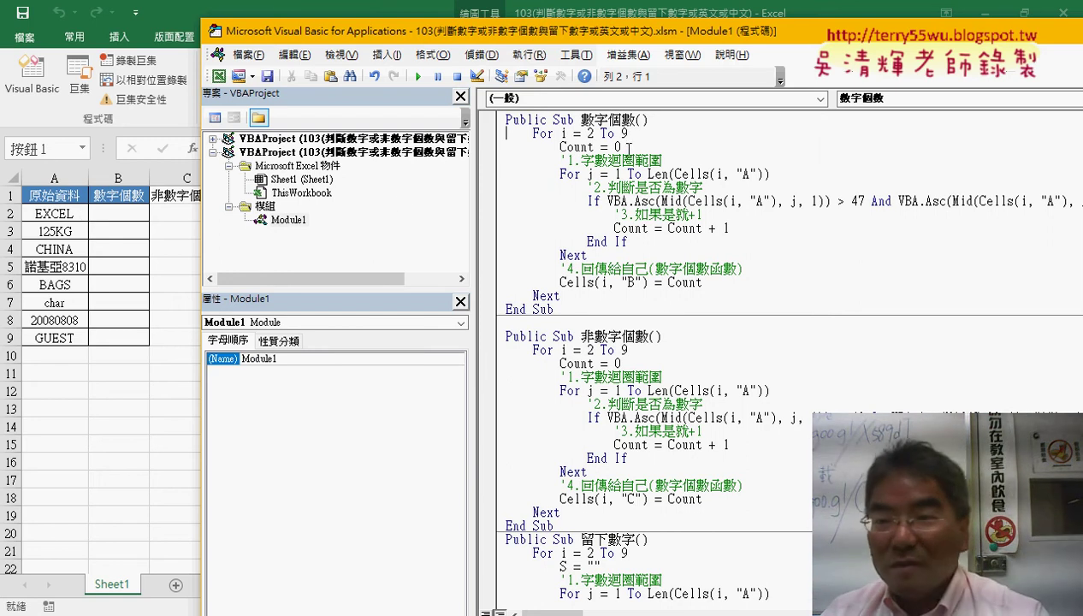
pyautogui.moveTo(634, 134); pyautogui.dragTo(532, 134)
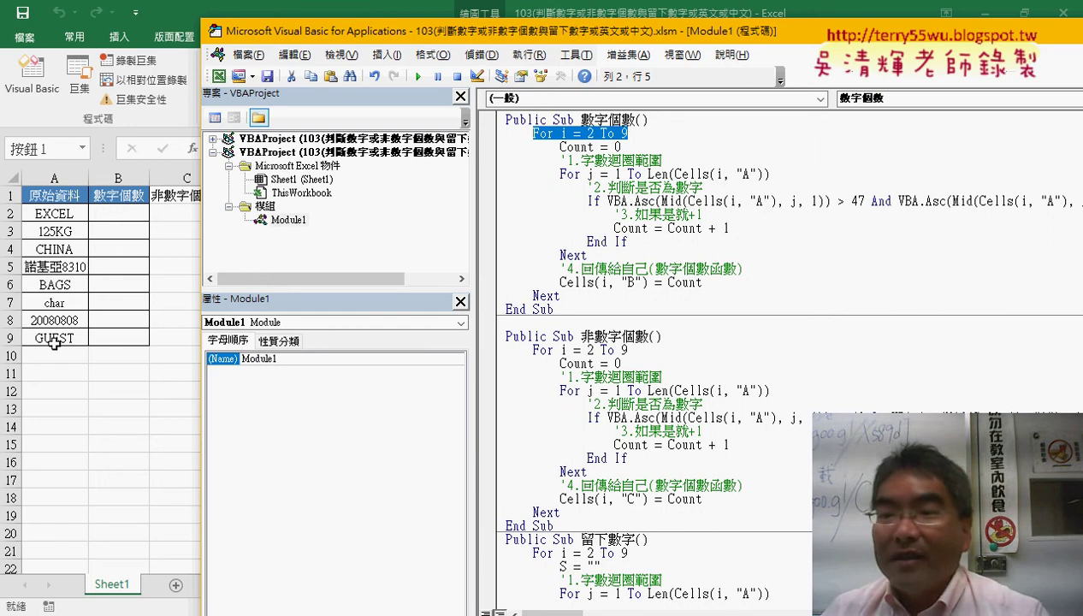
pyautogui.moveTo(559, 173); pyautogui.dragTo(770, 174)
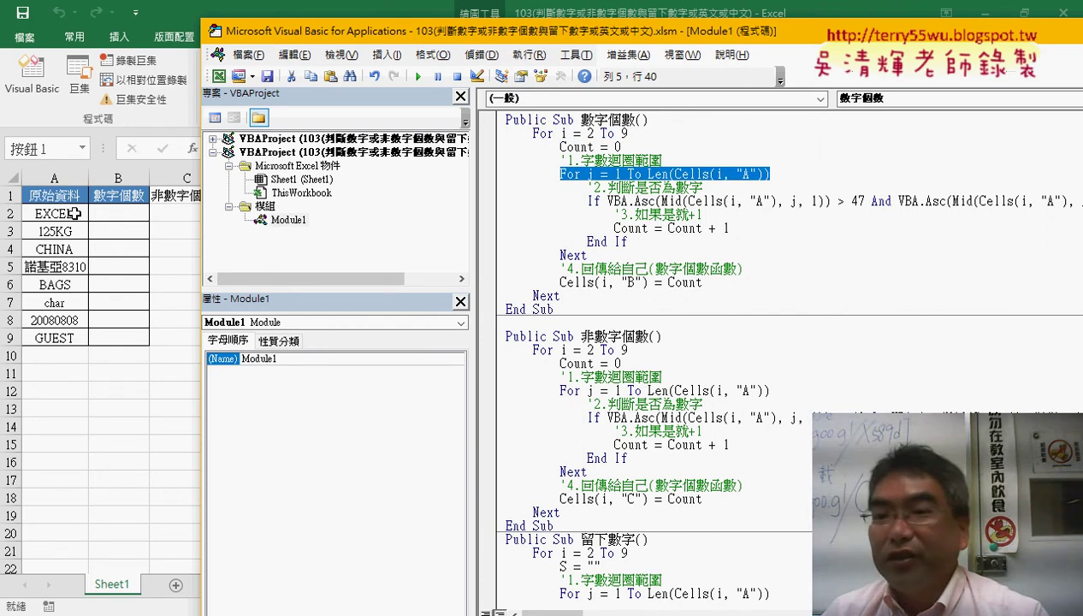
pyautogui.click(591, 174)
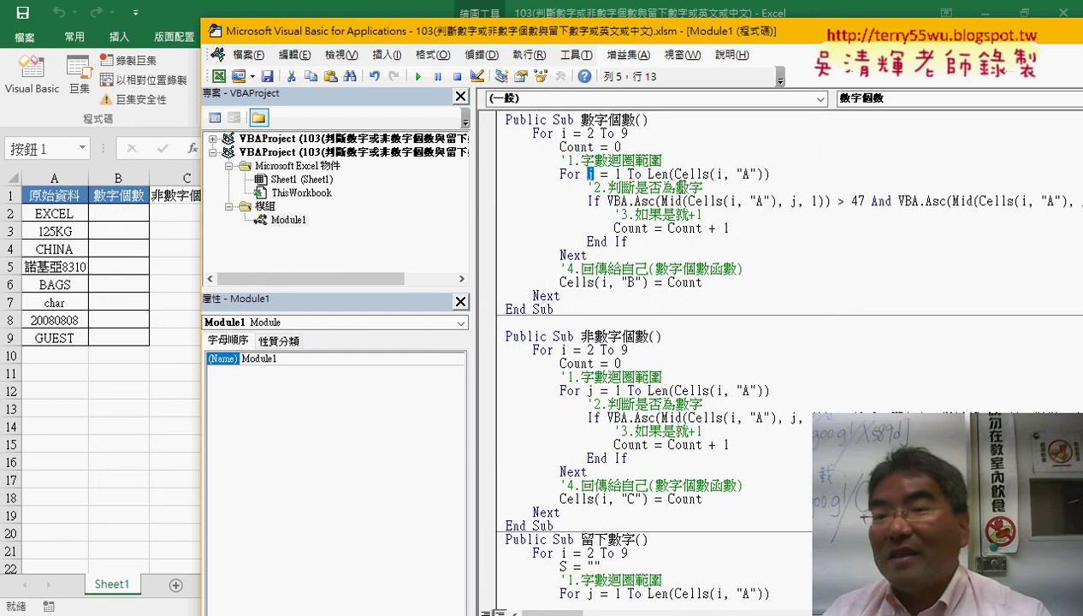
pyautogui.doubleClick(563, 133)
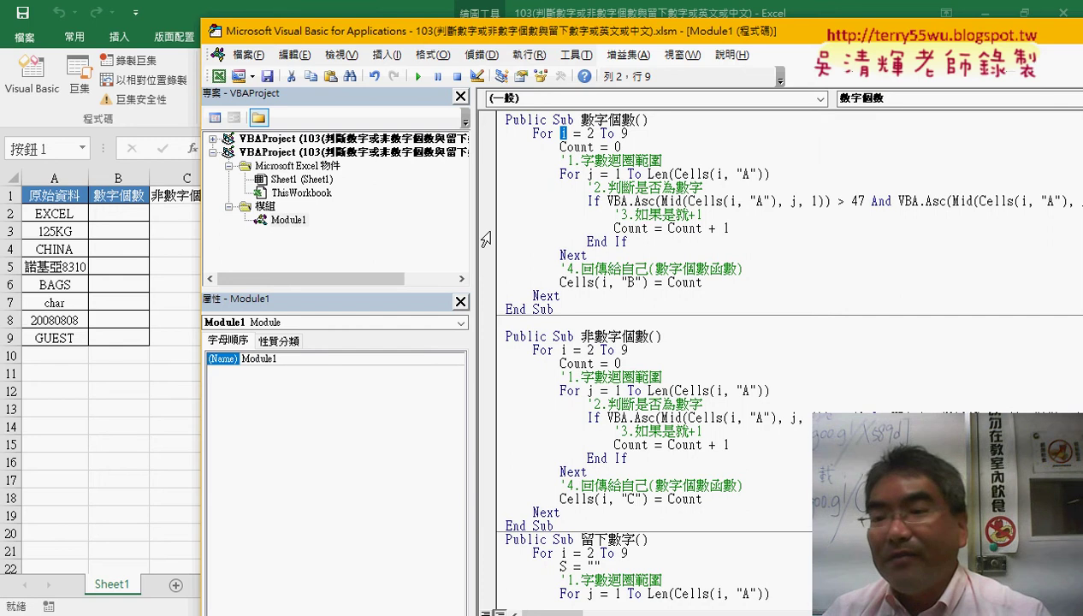
pyautogui.doubleClick(590, 174)
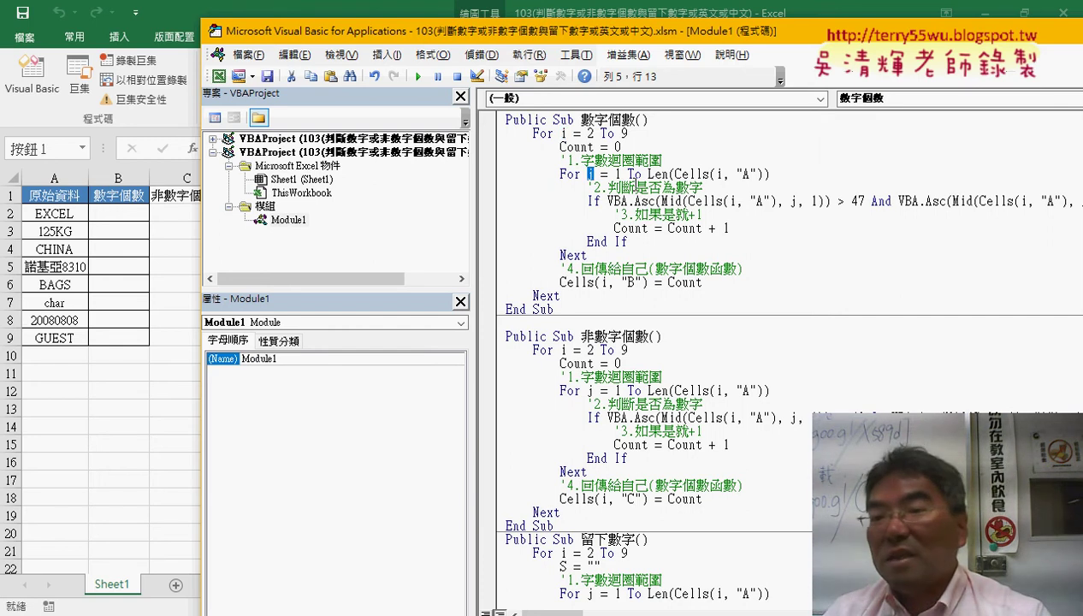
pyautogui.click(647, 174)
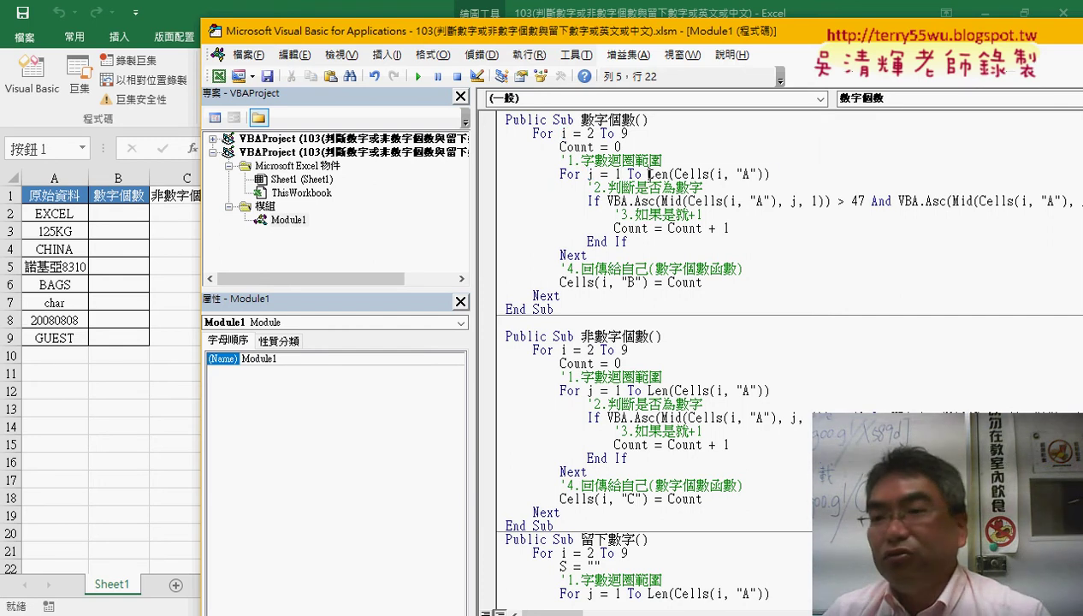
pyautogui.moveTo(650, 174); pyautogui.dragTo(772, 174)
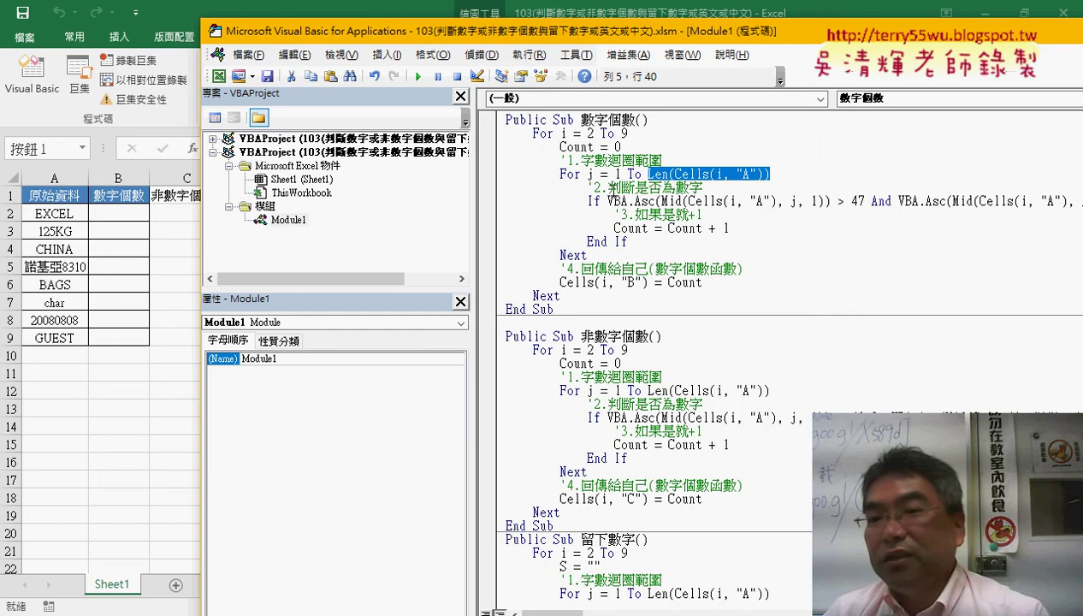
pyautogui.doubleClick(617, 174)
pyautogui.moveTo(647, 174); pyautogui.dragTo(770, 173)
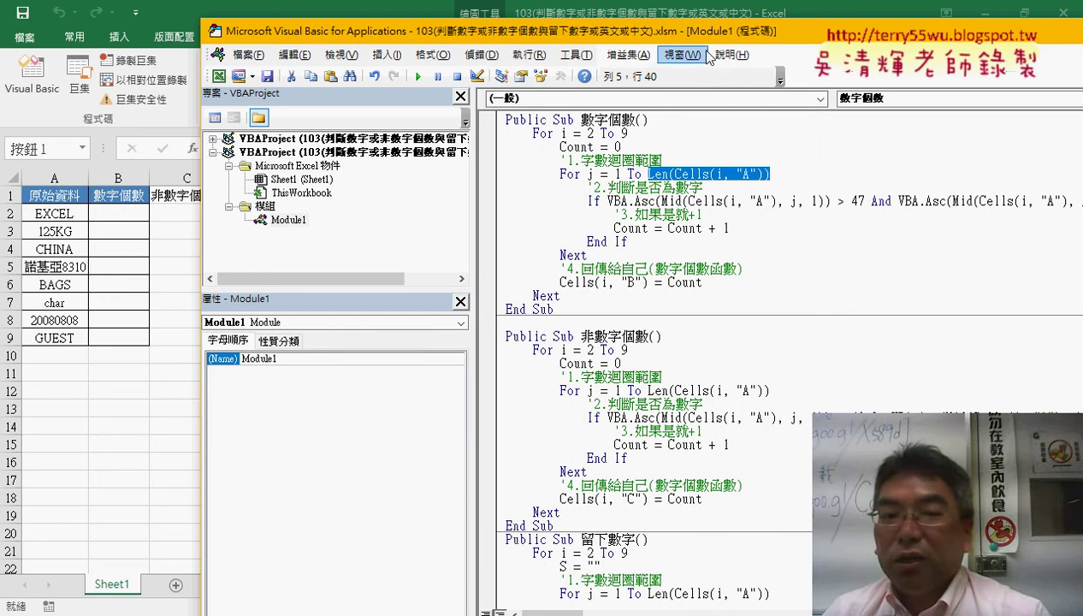
# - Widen the code view, highlight the ASCII bound 47, and switch to the Google Docs write-up
pyautogui.moveTo(704, 41); pyautogui.dragTo(585, 30)
pyautogui.moveTo(352, 202); pyautogui.dragTo(263, 199)
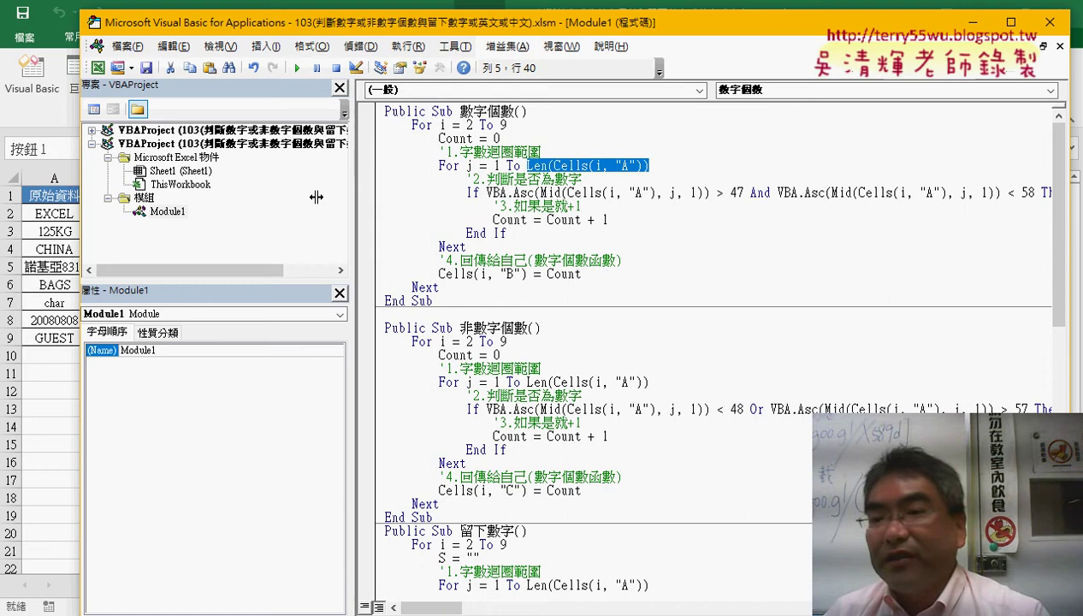
pyautogui.doubleClick(646, 193)
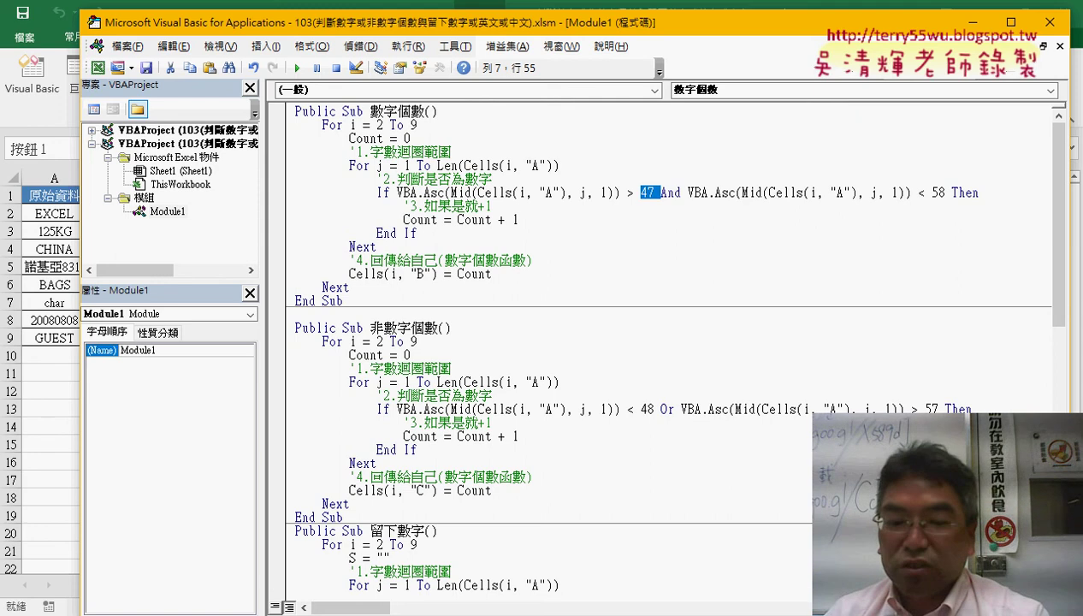
pyautogui.moveTo(294, 607)
pyautogui.click(328, 514)
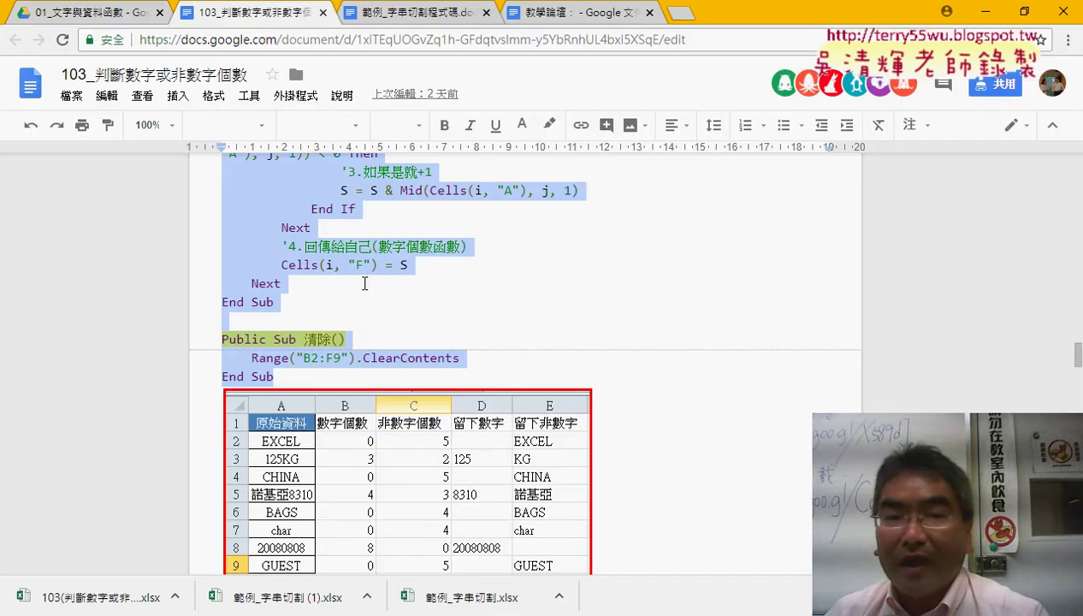
# - Scroll the lesson document to the ASCII 編碼表 heading and show the full code table
pyautogui.click(94, 13)
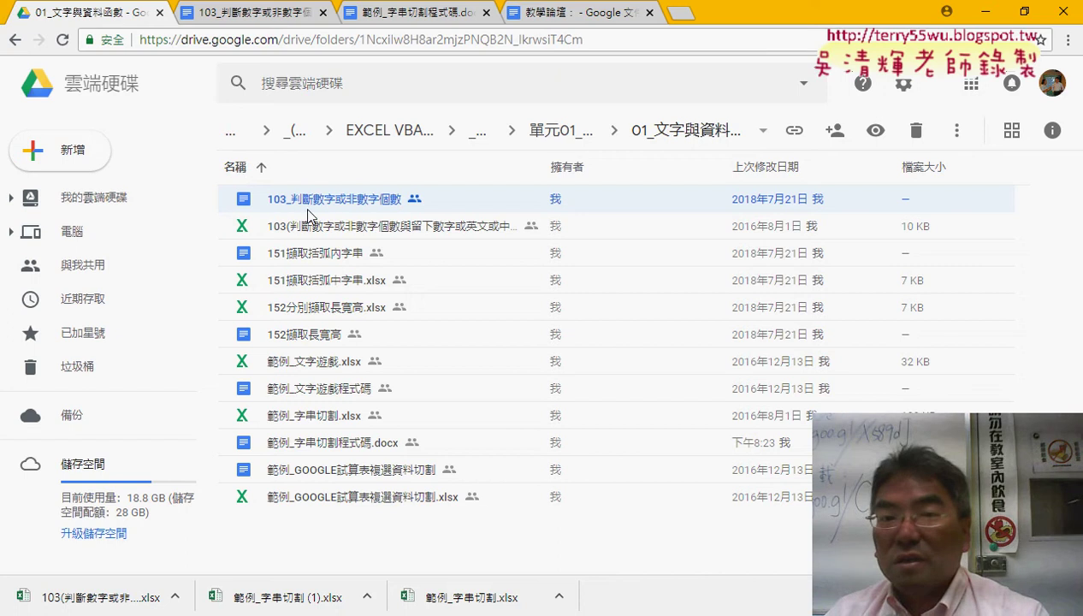
pyautogui.click(256, 15)
pyautogui.scroll(1, 724, 344)
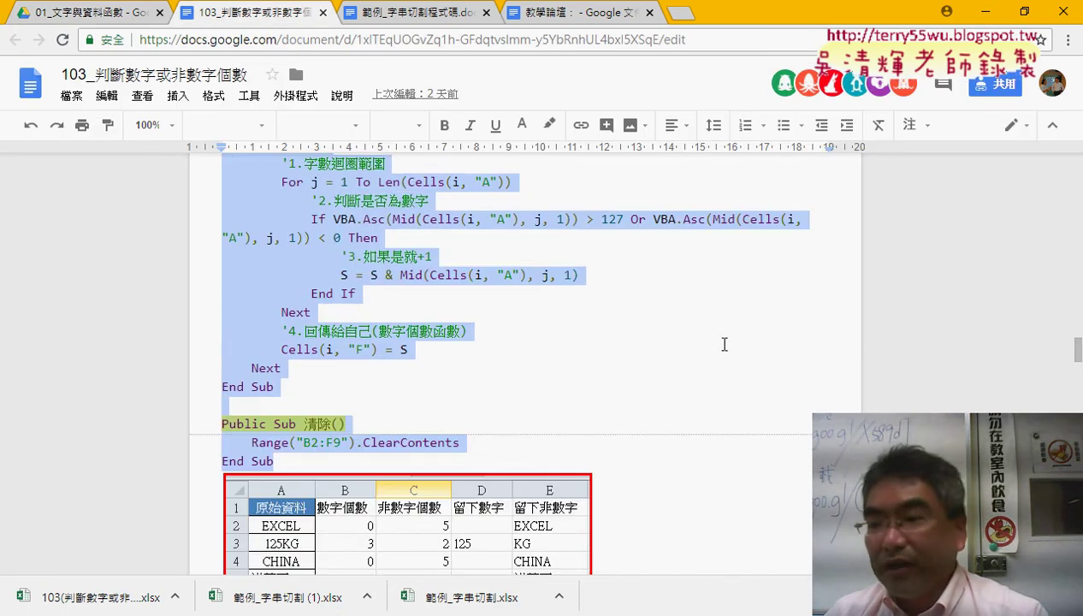
pyautogui.moveTo(1078, 351)
pyautogui.mouseDown()
pyautogui.moveTo(1079, 210)
pyautogui.moveTo(1068, 202)
pyautogui.mouseUp()
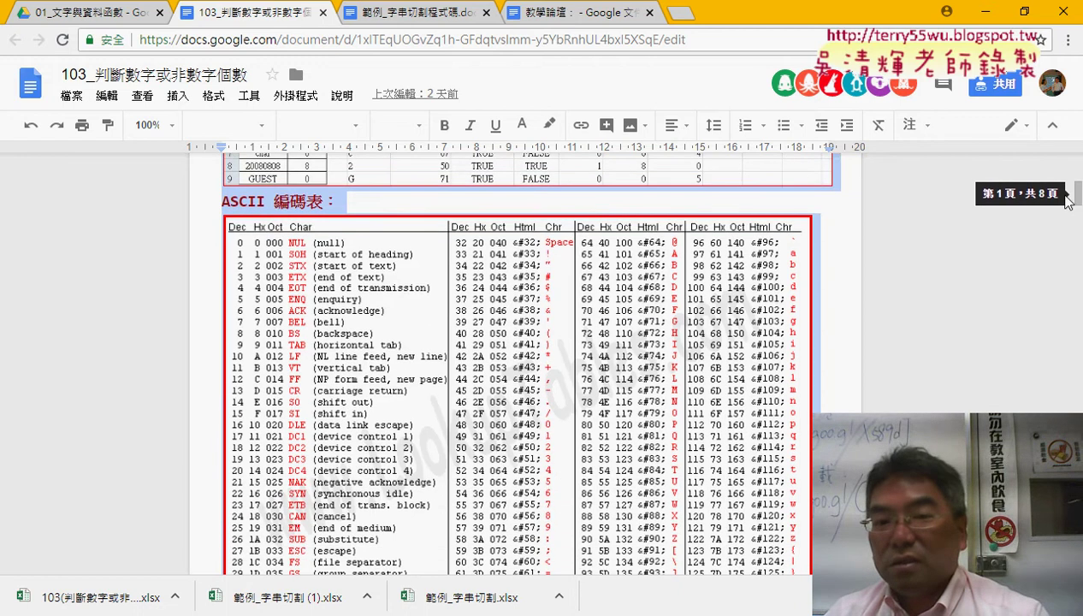
pyautogui.moveTo(223, 201); pyautogui.dragTo(265, 201)
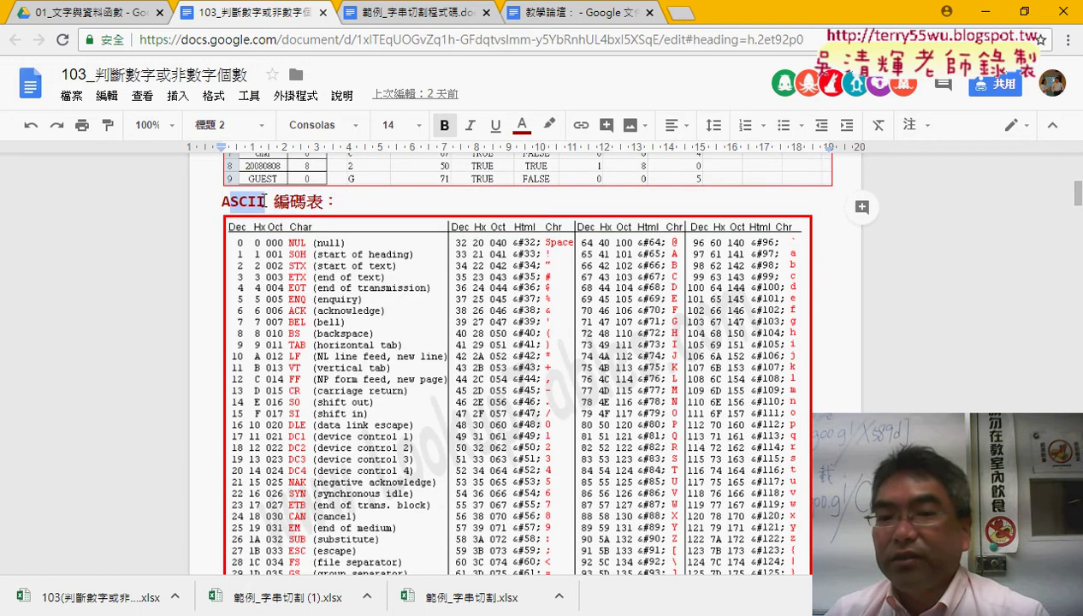
pyautogui.click(360, 201)
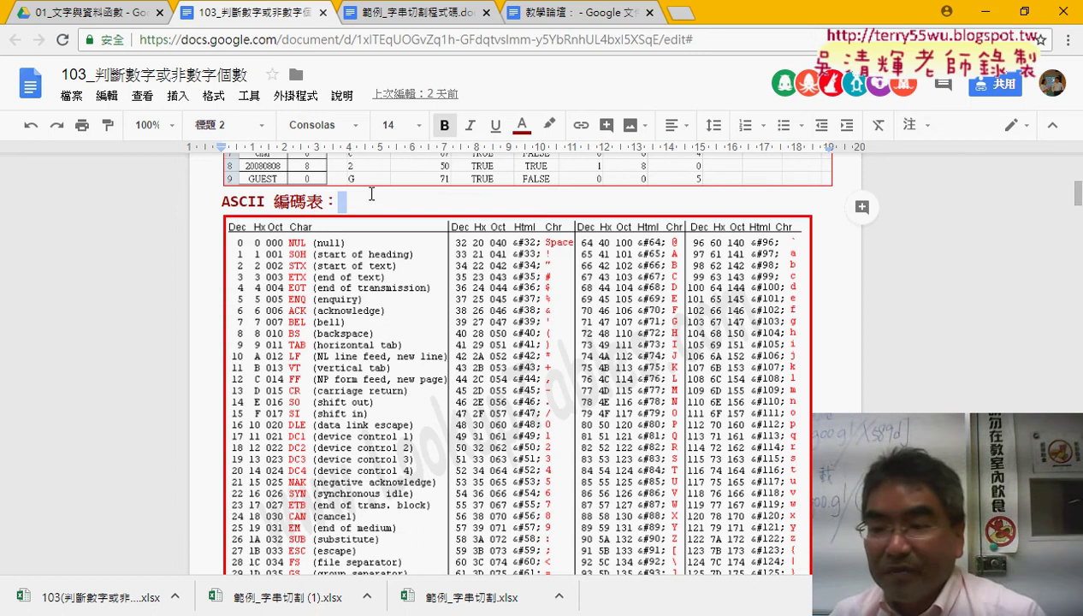
pyautogui.scroll(-1, 462, 227)
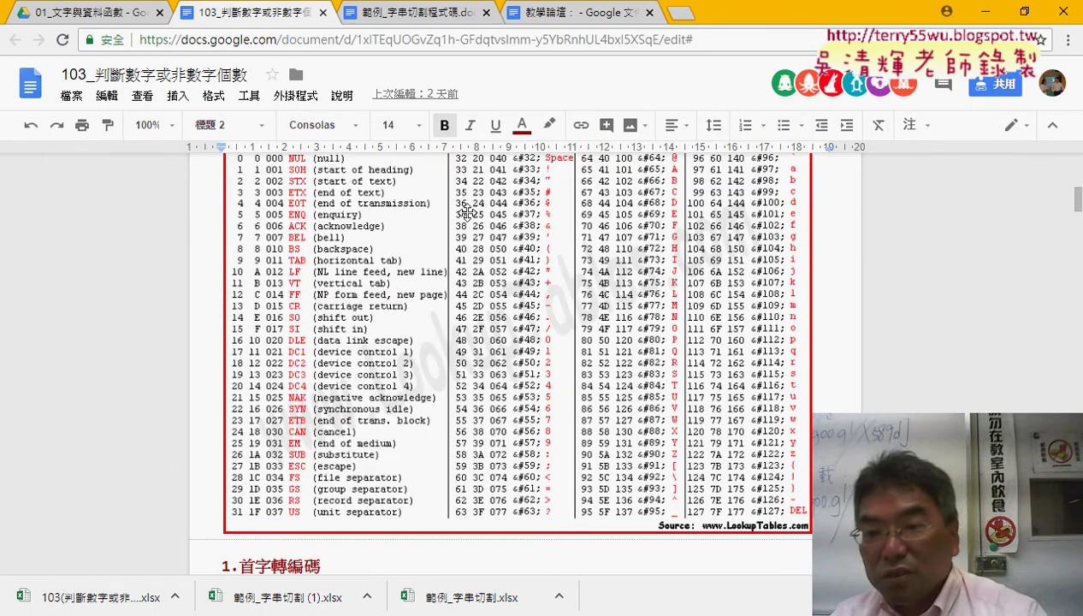
pyautogui.scroll(1, 517, 205)
pyautogui.scroll(-1, 558, 428)
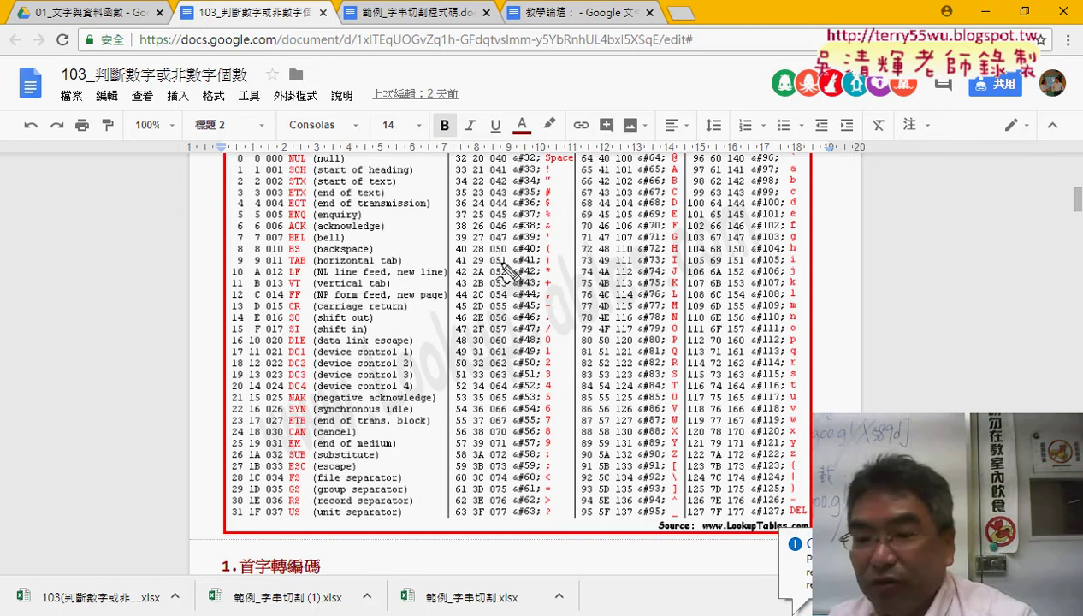
pyautogui.moveTo(443, 336); pyautogui.dragTo(562, 333)
pyautogui.moveTo(445, 448); pyautogui.dragTo(572, 449)
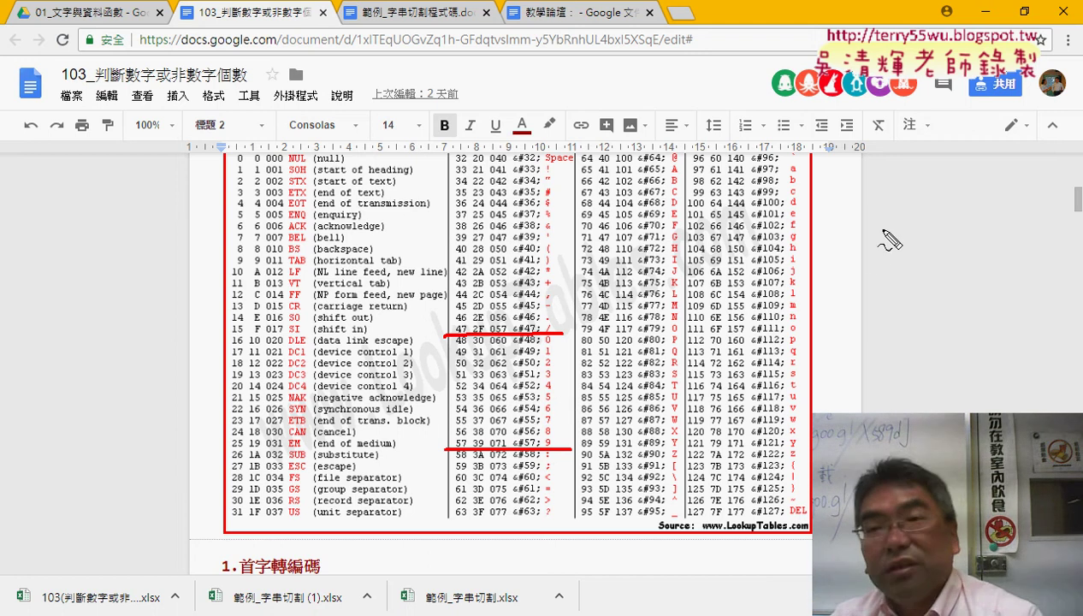
pyautogui.moveTo(856, 252)
pyautogui.mouseDown()
pyautogui.moveTo(857, 267)
pyautogui.moveTo(873, 266)
pyautogui.moveTo(866, 254)
pyautogui.moveTo(905, 267)
pyautogui.mouseUp()
pyautogui.moveTo(907, 229)
pyautogui.mouseDown()
pyautogui.moveTo(909, 267)
pyautogui.moveTo(931, 266)
pyautogui.mouseUp()
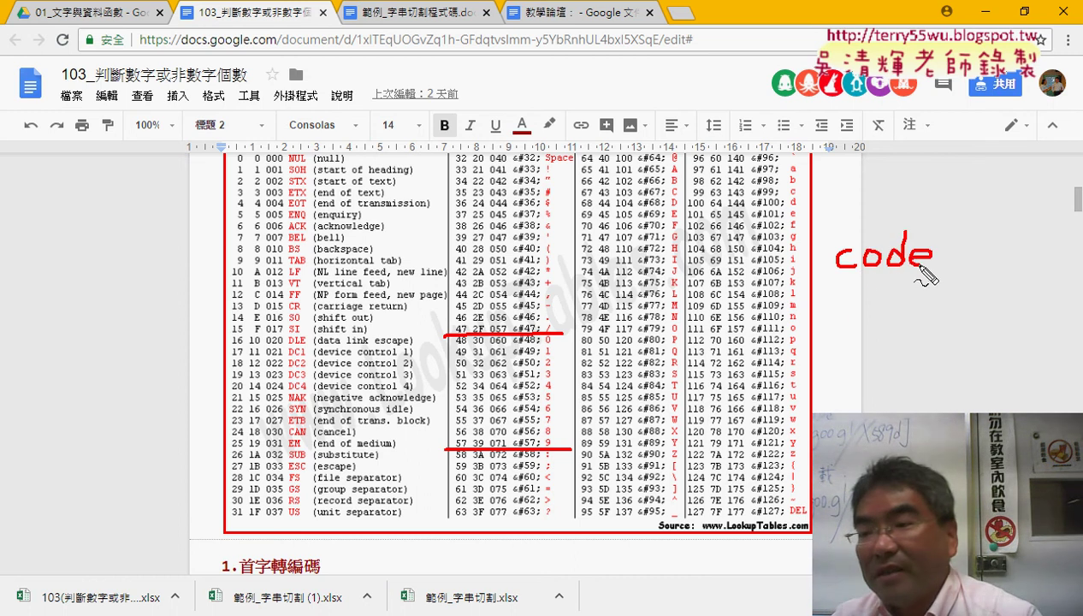
pyautogui.moveTo(858, 319)
pyautogui.mouseDown()
pyautogui.moveTo(880, 307)
pyautogui.moveTo(890, 313)
pyautogui.moveTo(880, 322)
pyautogui.moveTo(914, 317)
pyautogui.moveTo(907, 327)
pyautogui.mouseUp()
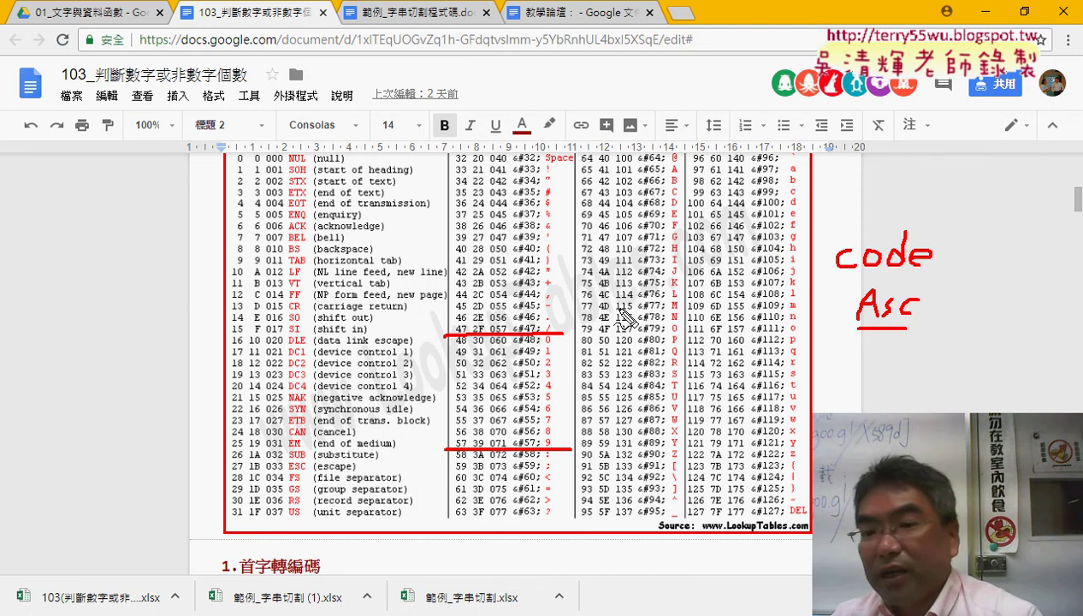
pyautogui.moveTo(471, 325); pyautogui.dragTo(472, 336)
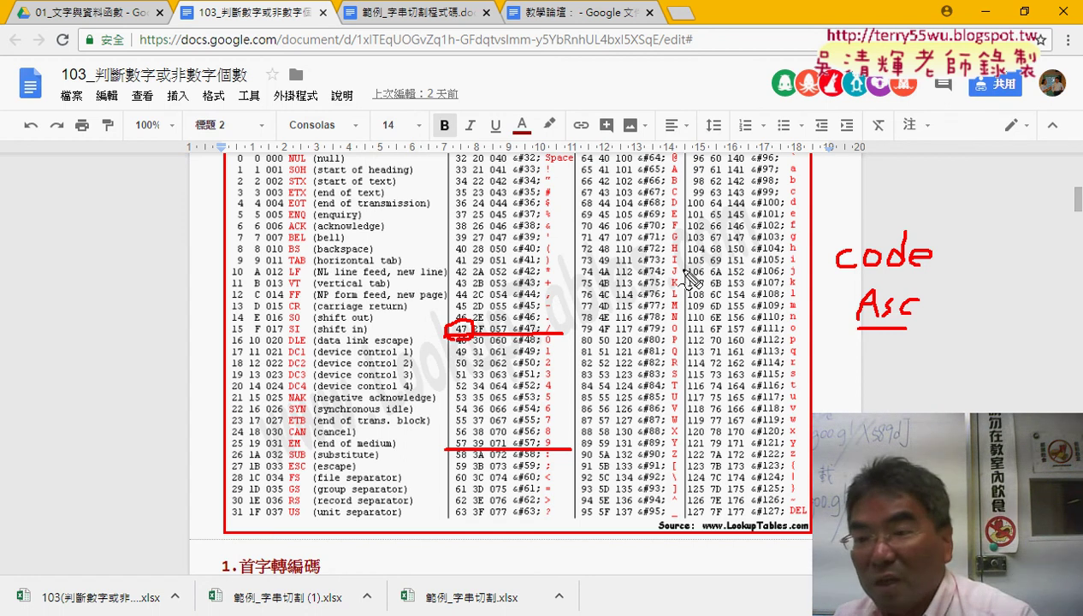
pyautogui.moveTo(585, 214); pyautogui.dragTo(586, 244)
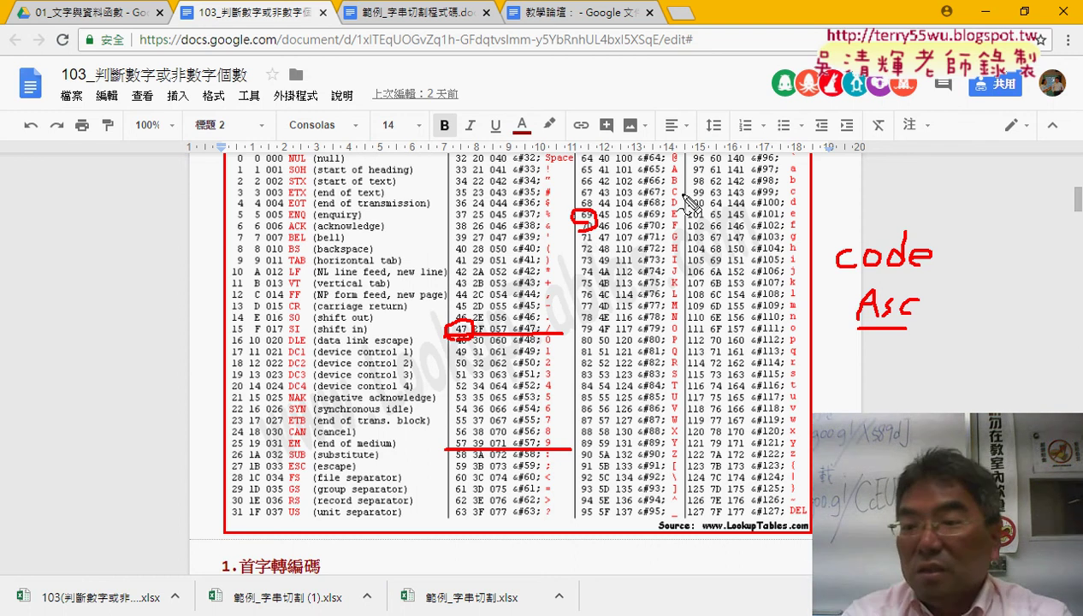
pyautogui.hotkey('ctrl', 'z')
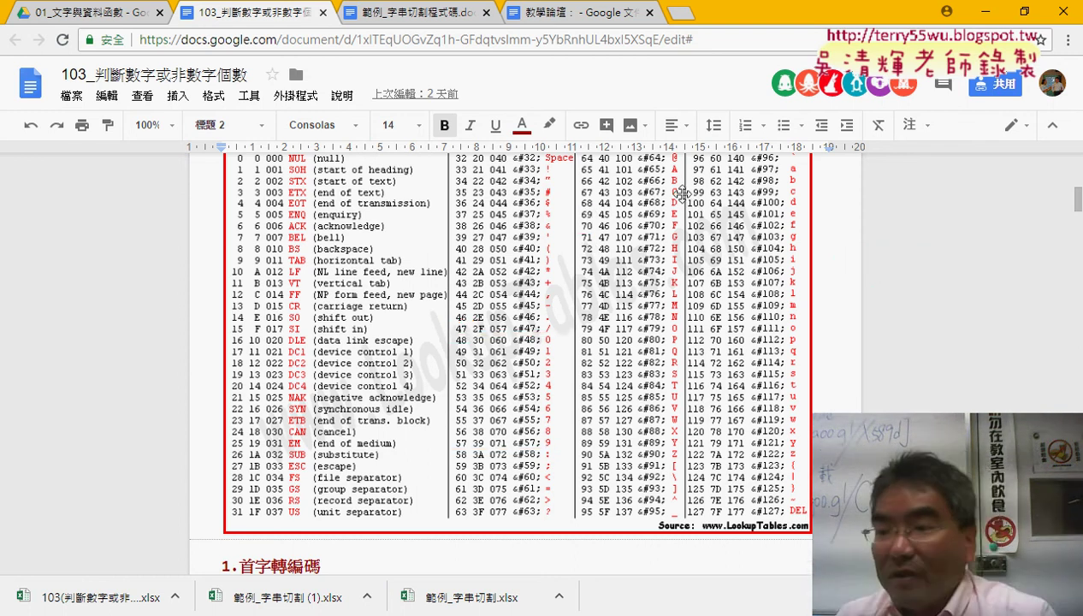
# - Draw red lines under the @ (64), Z (90) and 96 rows to bracket A–Z and a–z
pyautogui.scroll(2, 1075, 241)
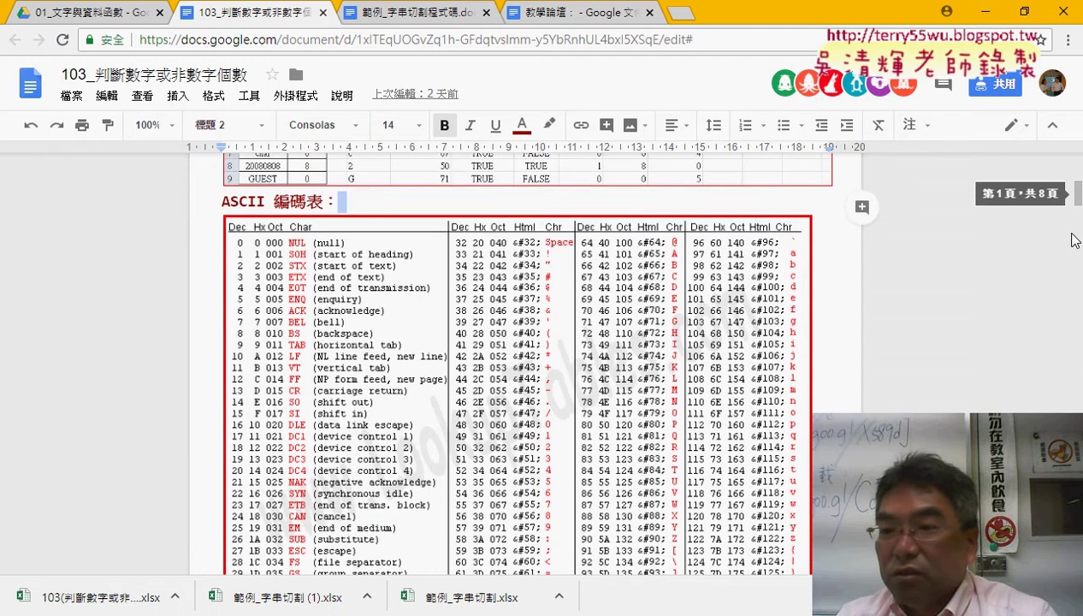
pyautogui.scroll(-1, 1075, 240)
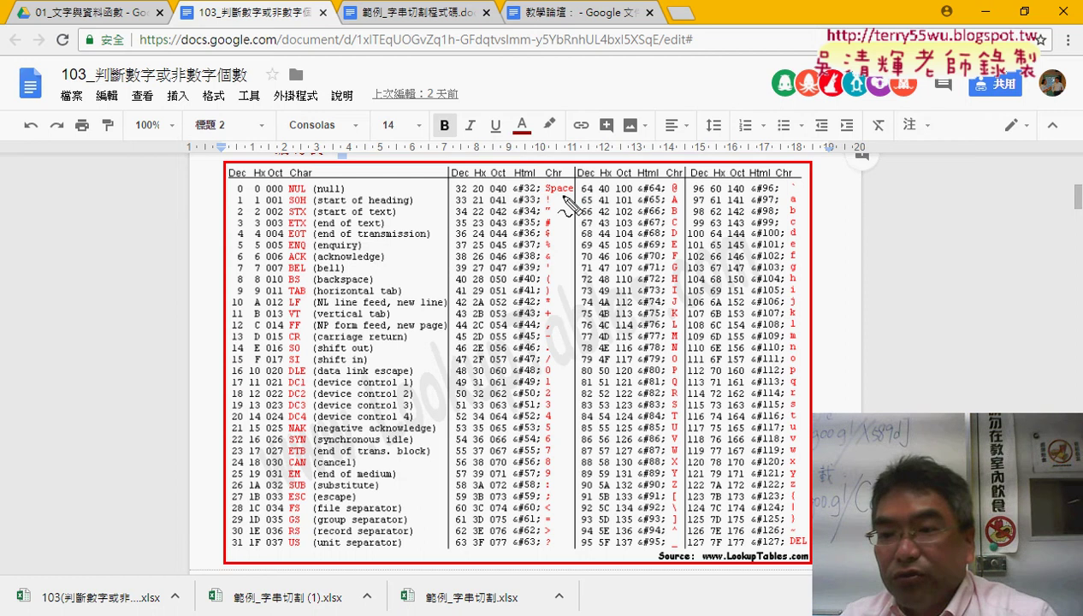
pyautogui.moveTo(577, 192); pyautogui.dragTo(688, 196)
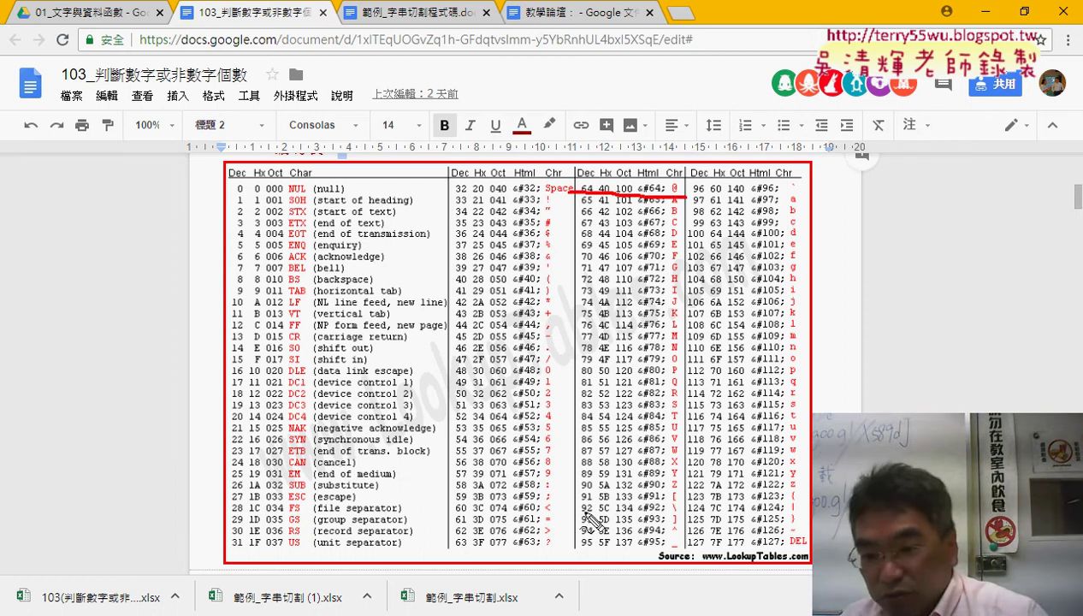
pyautogui.moveTo(685, 492); pyautogui.dragTo(571, 492)
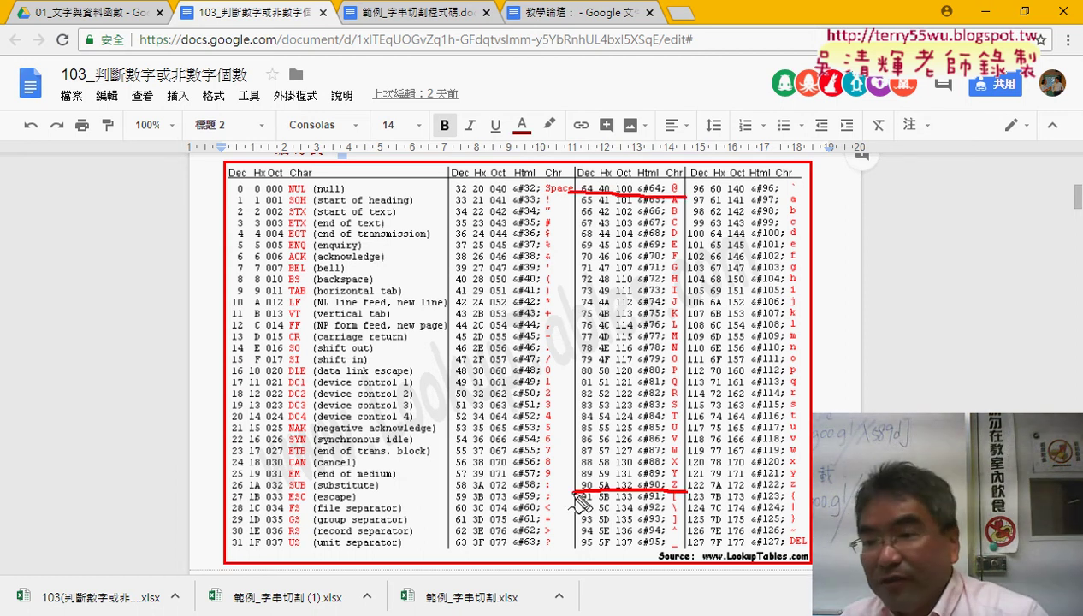
pyautogui.moveTo(726, 194); pyautogui.dragTo(685, 195)
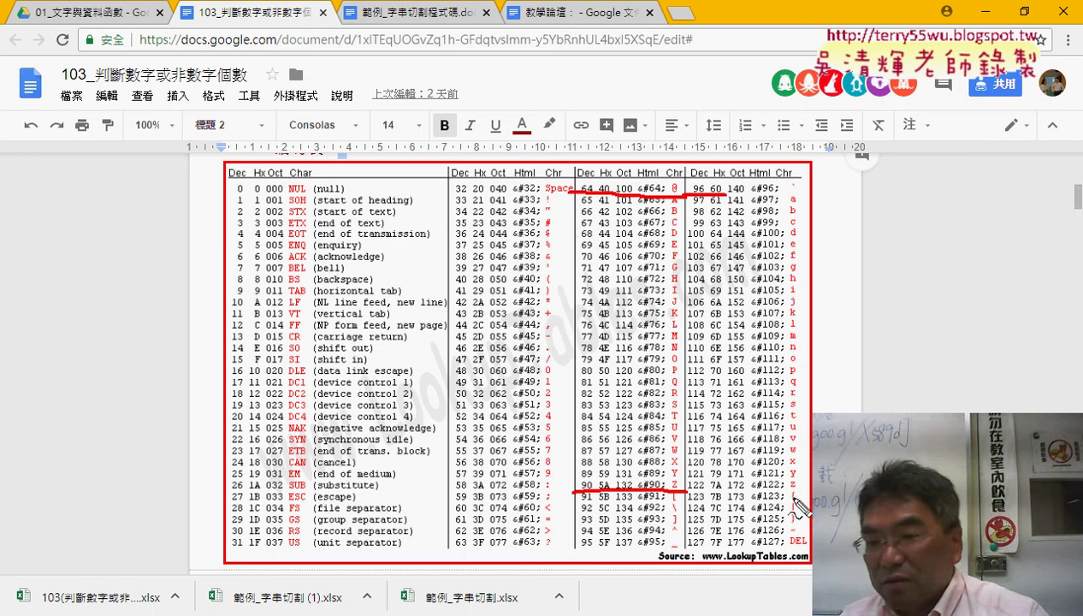
pyautogui.moveTo(685, 493); pyautogui.dragTo(719, 496)
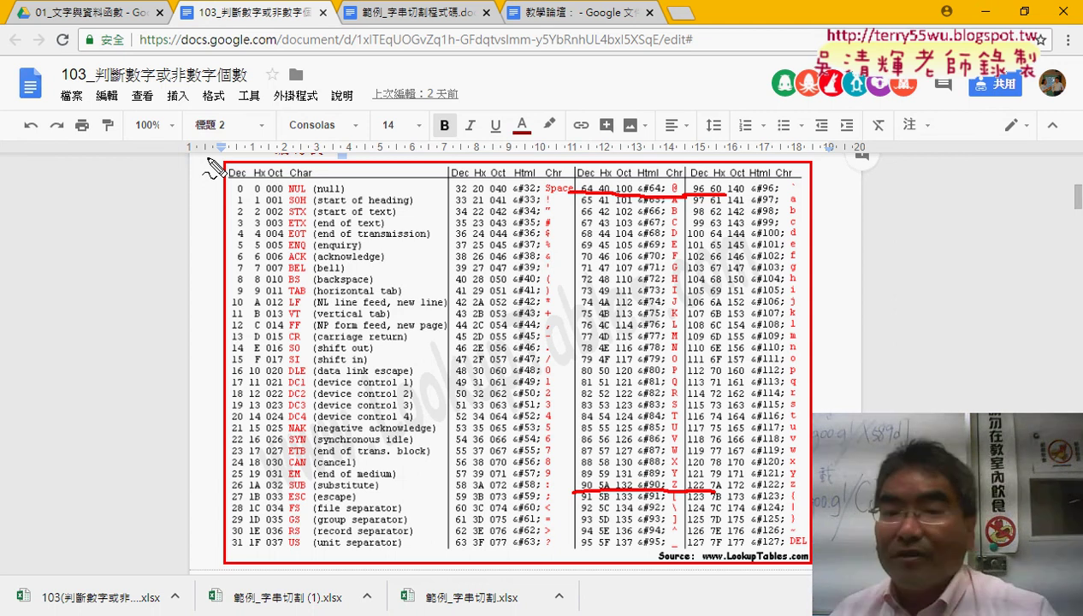
# - Draw a line and an arrow beside the ASCII table, then erase all the red annotations
pyautogui.moveTo(218, 139); pyautogui.dragTo(220, 243)
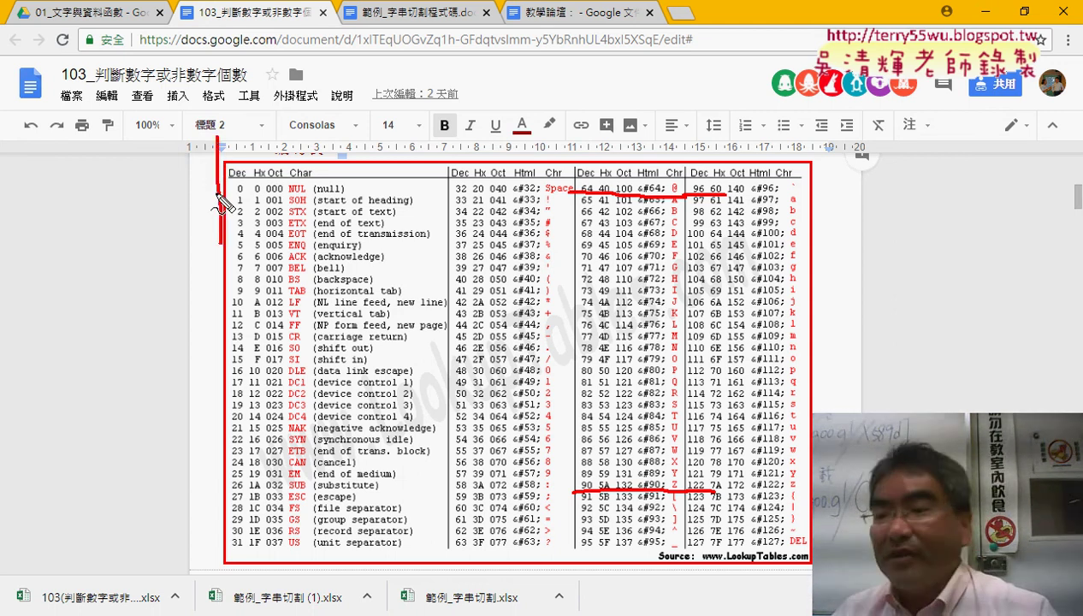
pyautogui.moveTo(218, 189)
pyautogui.mouseDown()
pyautogui.moveTo(114, 189)
pyautogui.moveTo(145, 227)
pyautogui.mouseUp()
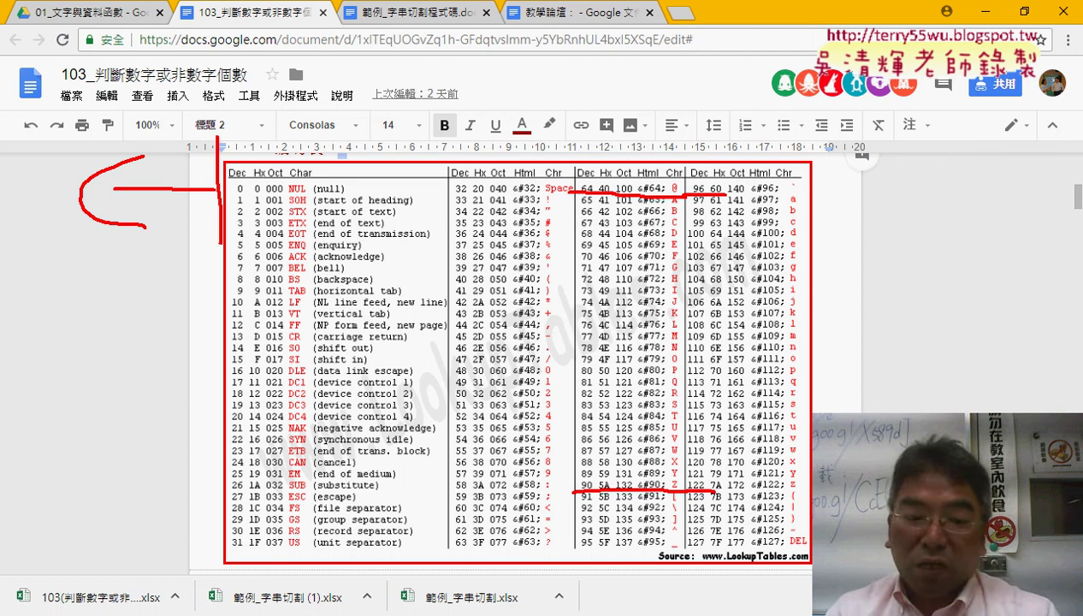
pyautogui.press('Escape')
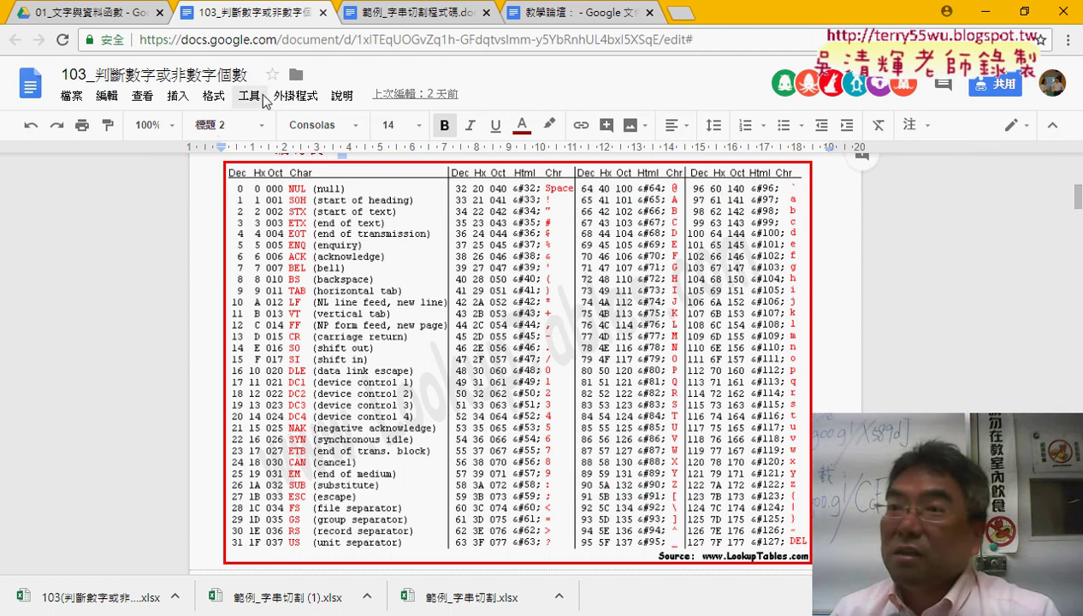
# - Return to the Google Drive folder 01_文字與資料函數 listing the lesson files
pyautogui.click(93, 12)
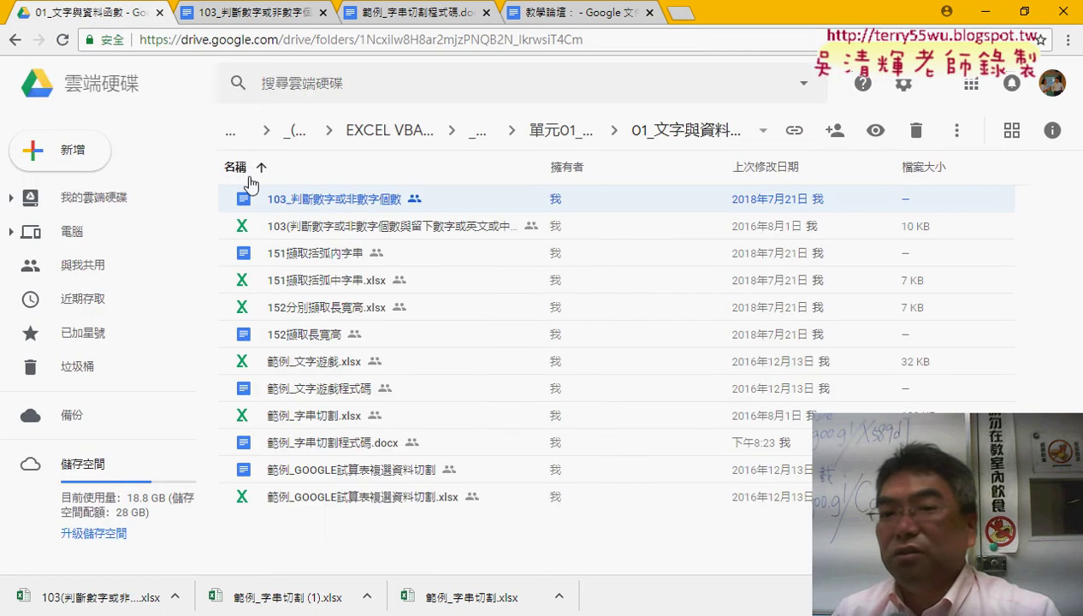